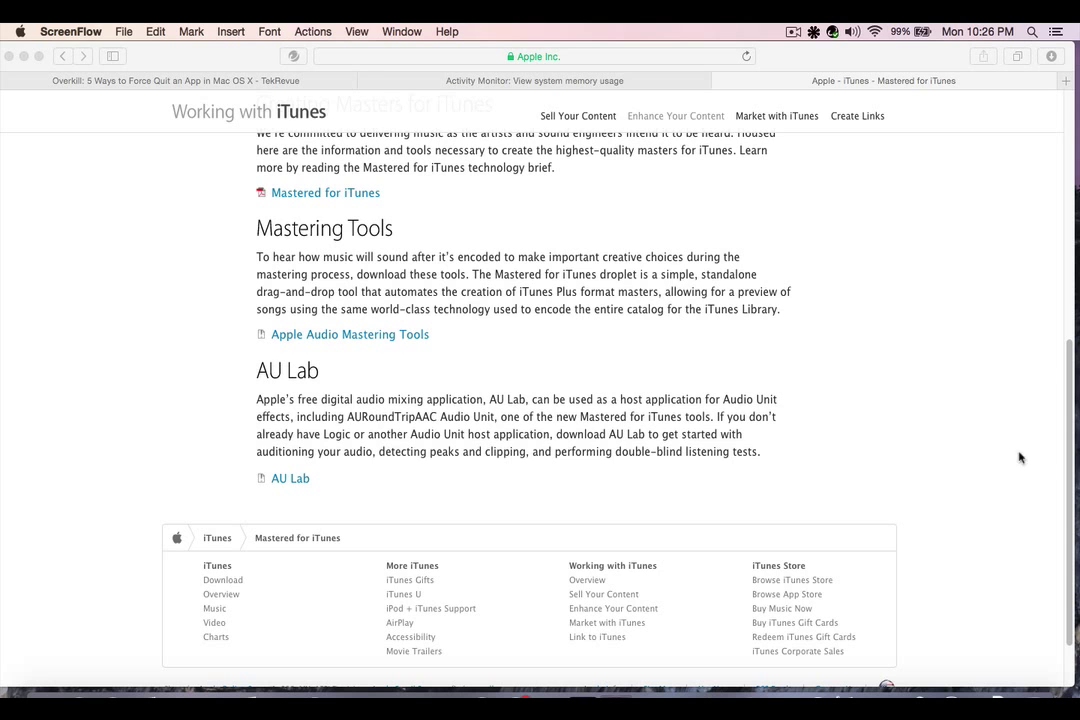
Minimize Safari and create a new Stereo In/Stereo Out mixer document in AU Lab
left_click(25, 56)
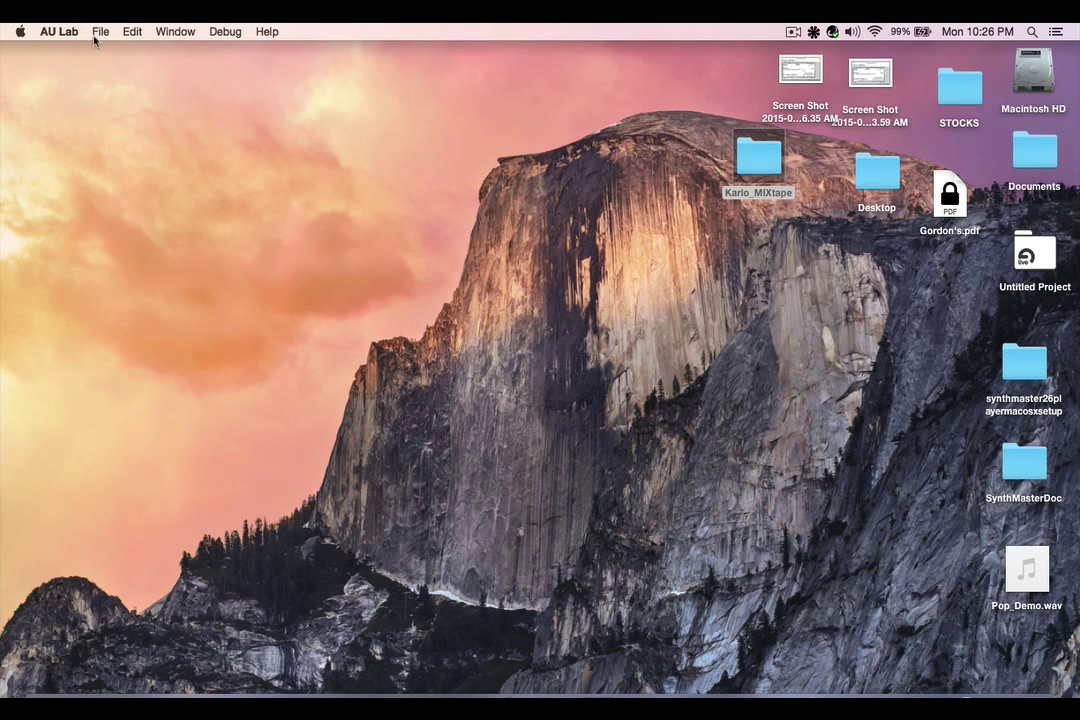
left_click(100, 31)
left_click(113, 48)
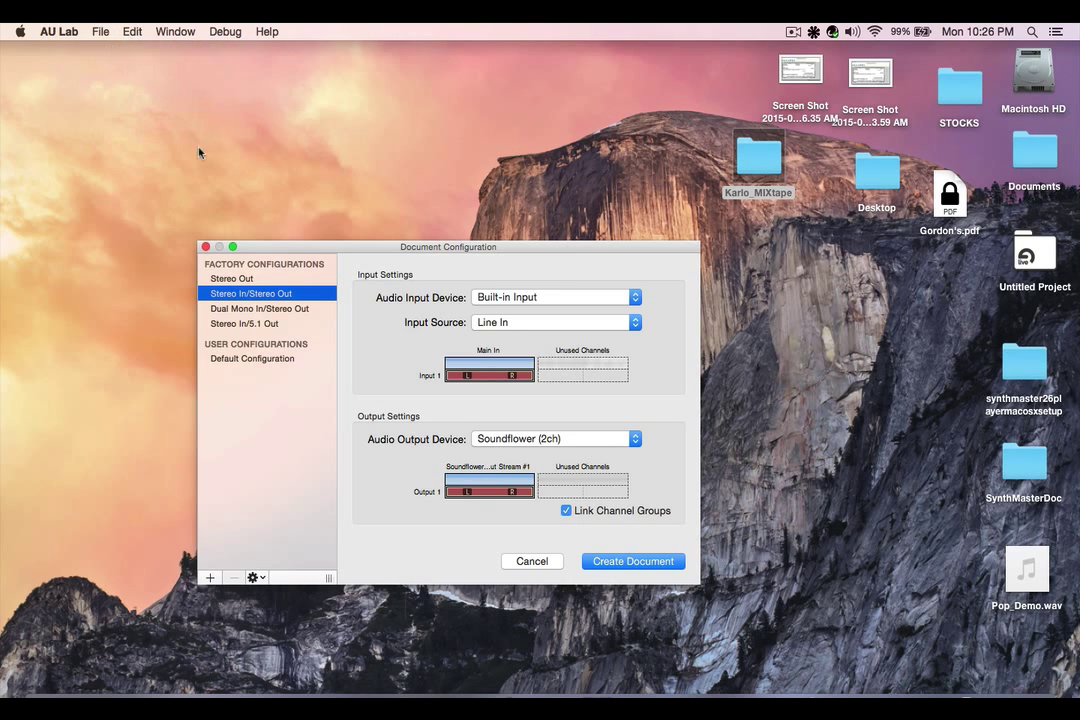
left_click_drag(335, 245, 217, 88)
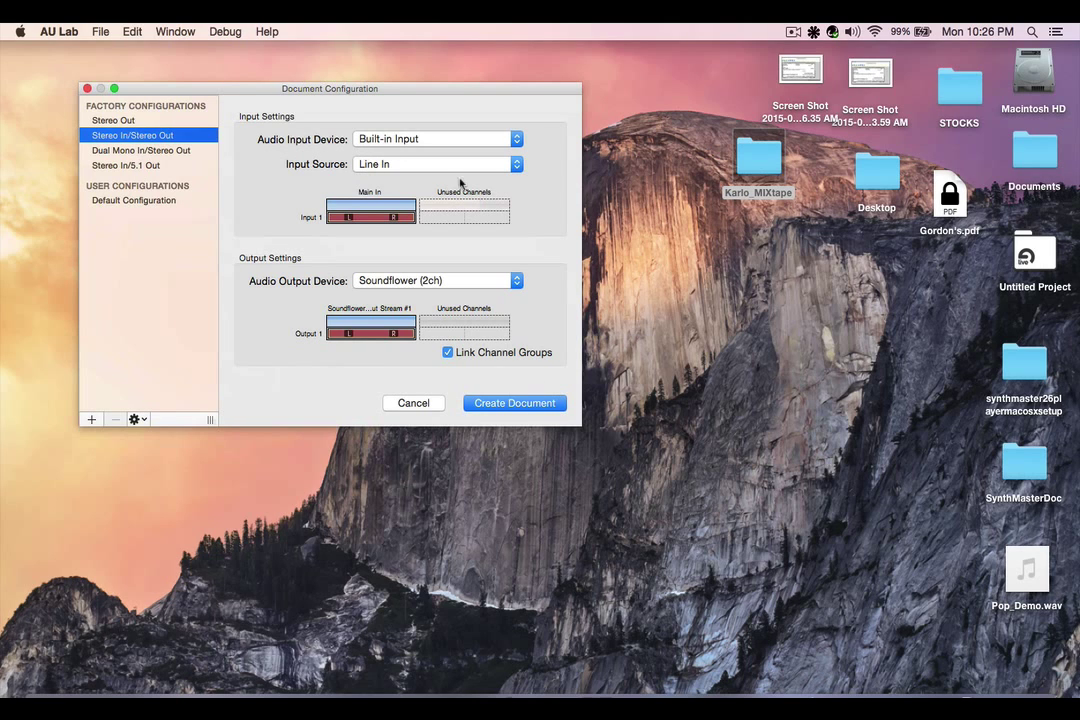
left_click(514, 403)
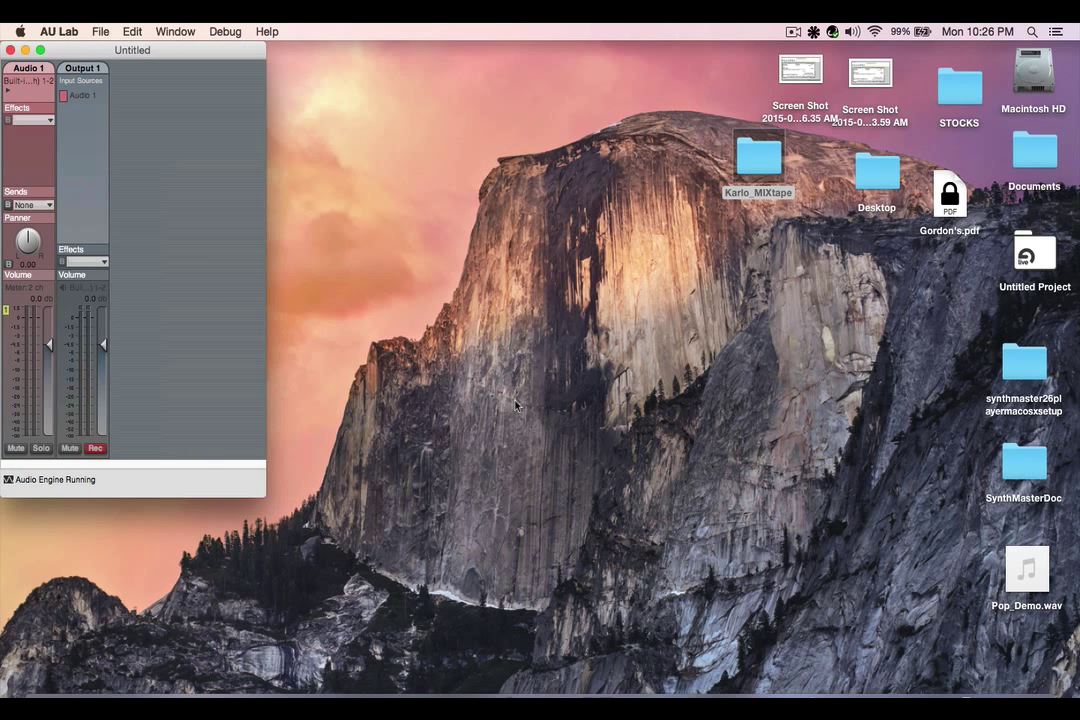
left_click_drag(205, 51, 212, 70)
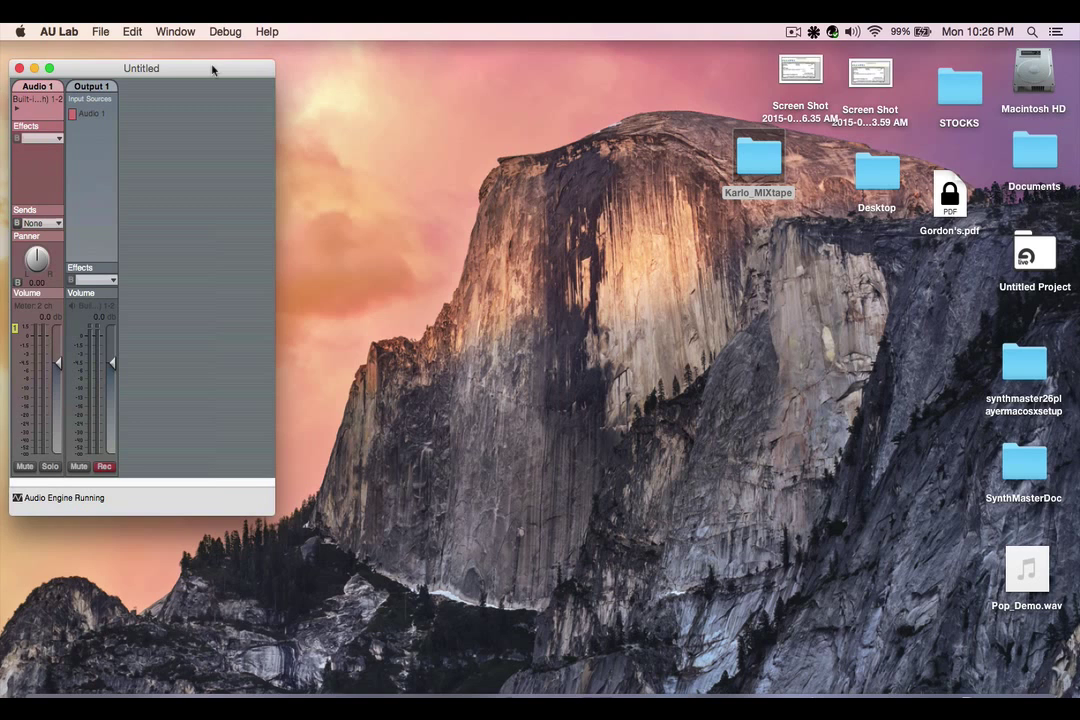
Add an AUAudioFilePlayer generator channel to the mixer
left_click(133, 32)
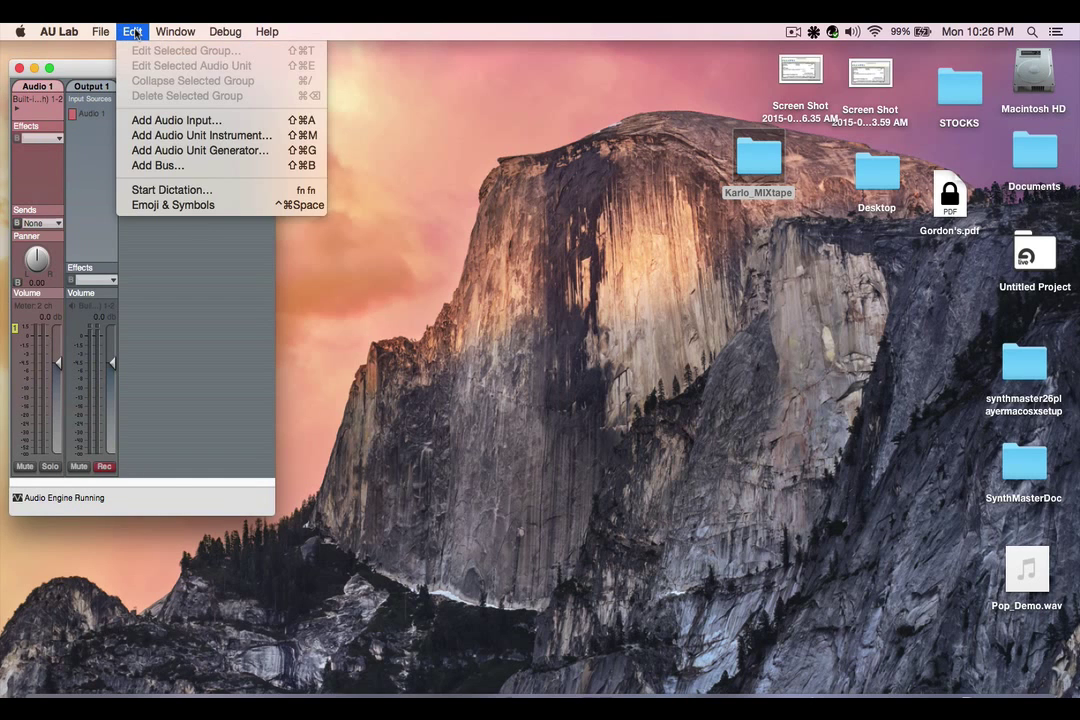
left_click(173, 152)
left_click(331, 166)
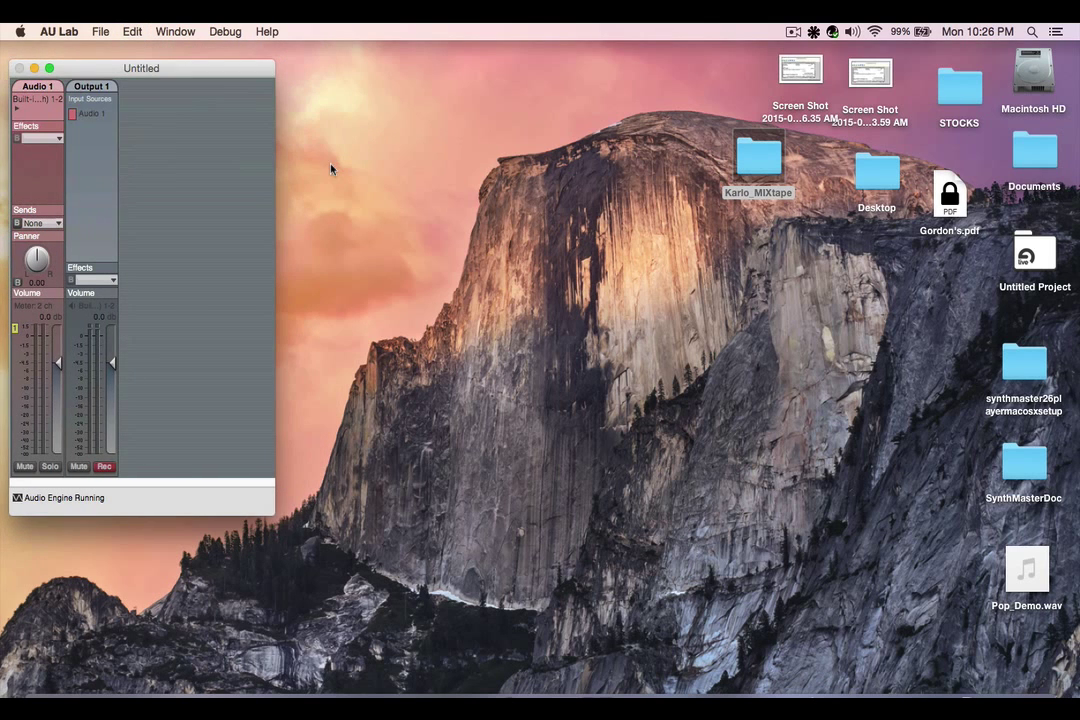
left_click_drag(222, 67, 172, 50)
left_click_drag(668, 55, 434, 64)
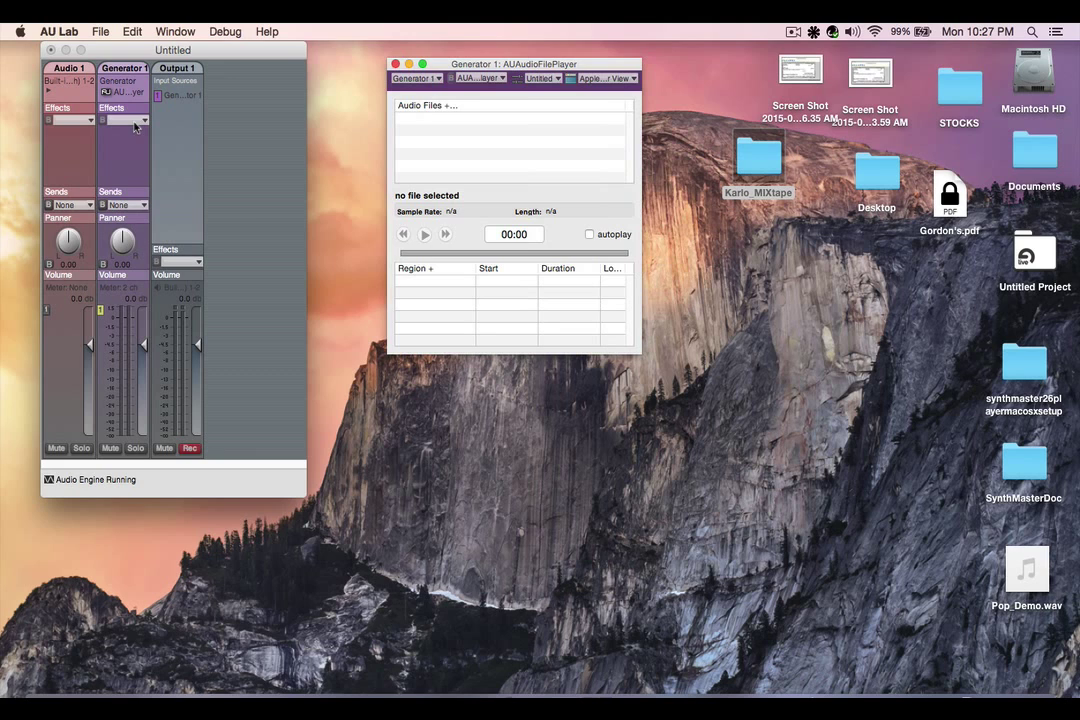
Insert Apple's AURoundTripAAC effect on the Generator 1 strip
left_click(133, 88)
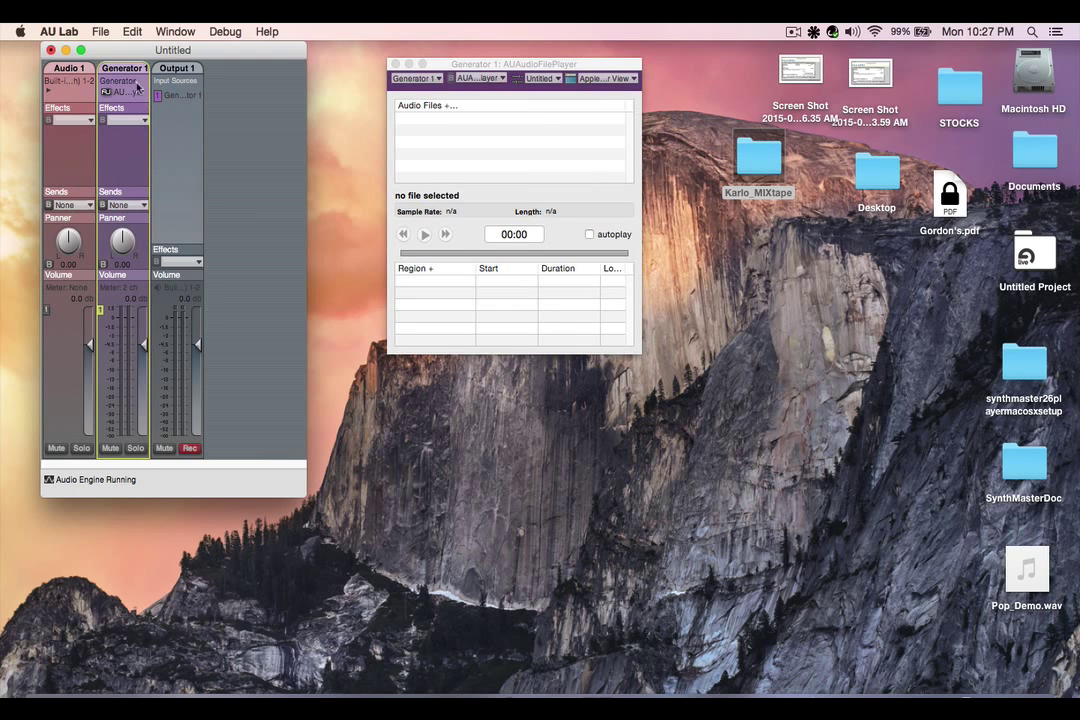
left_click(143, 120)
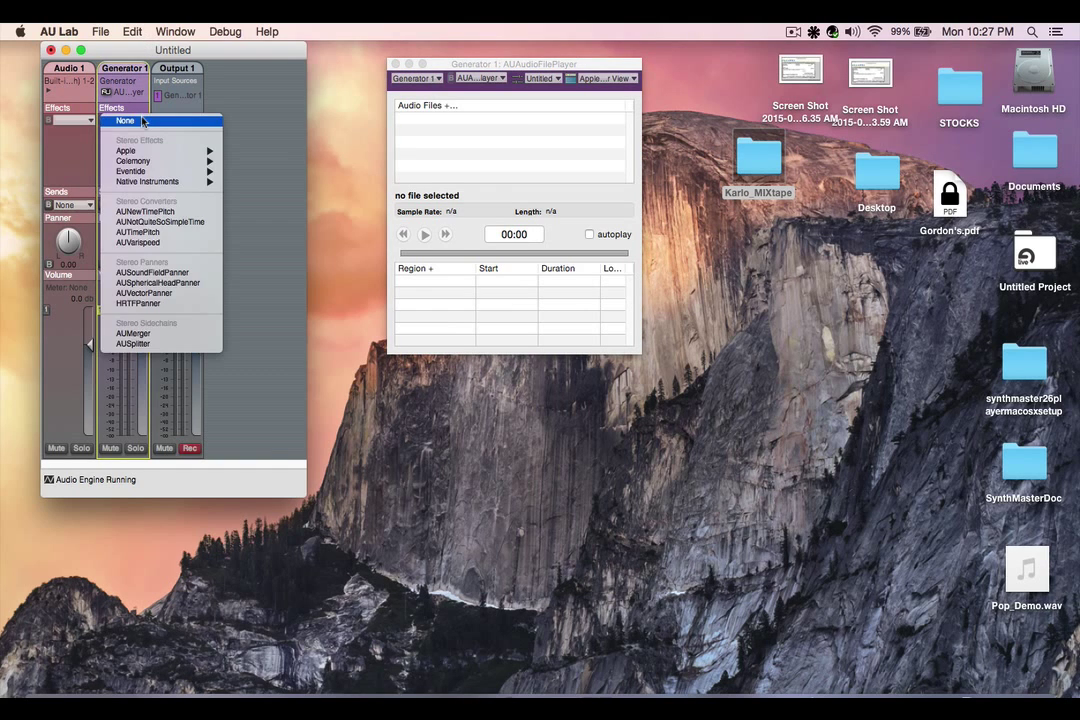
mouse_move(160, 151)
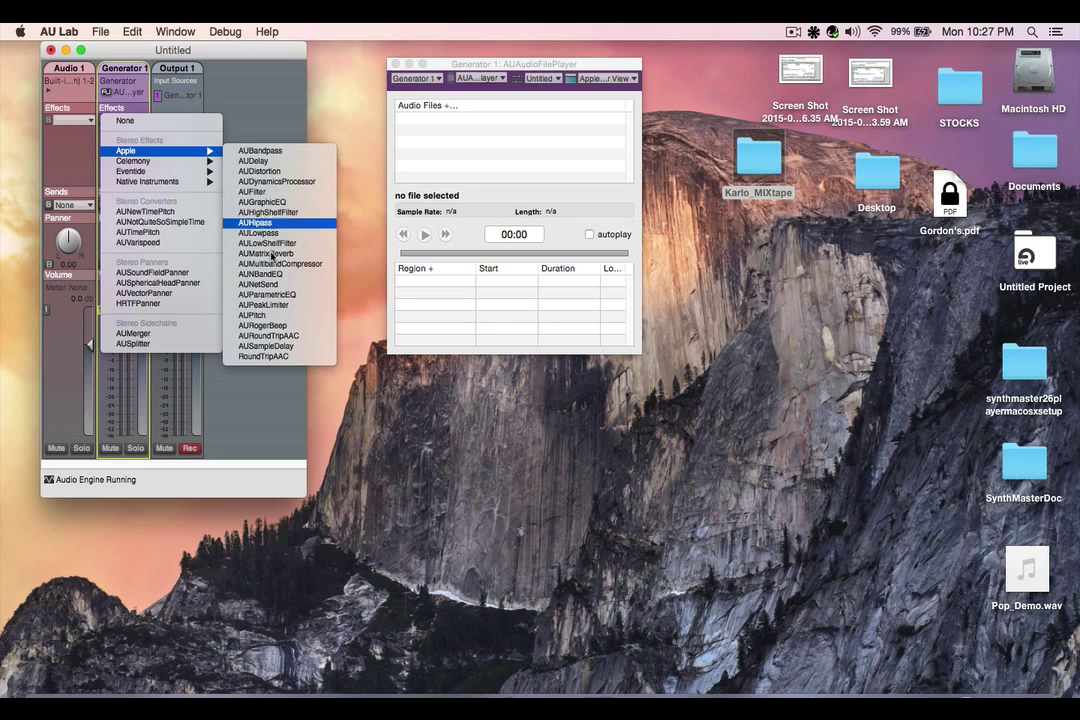
left_click(289, 360)
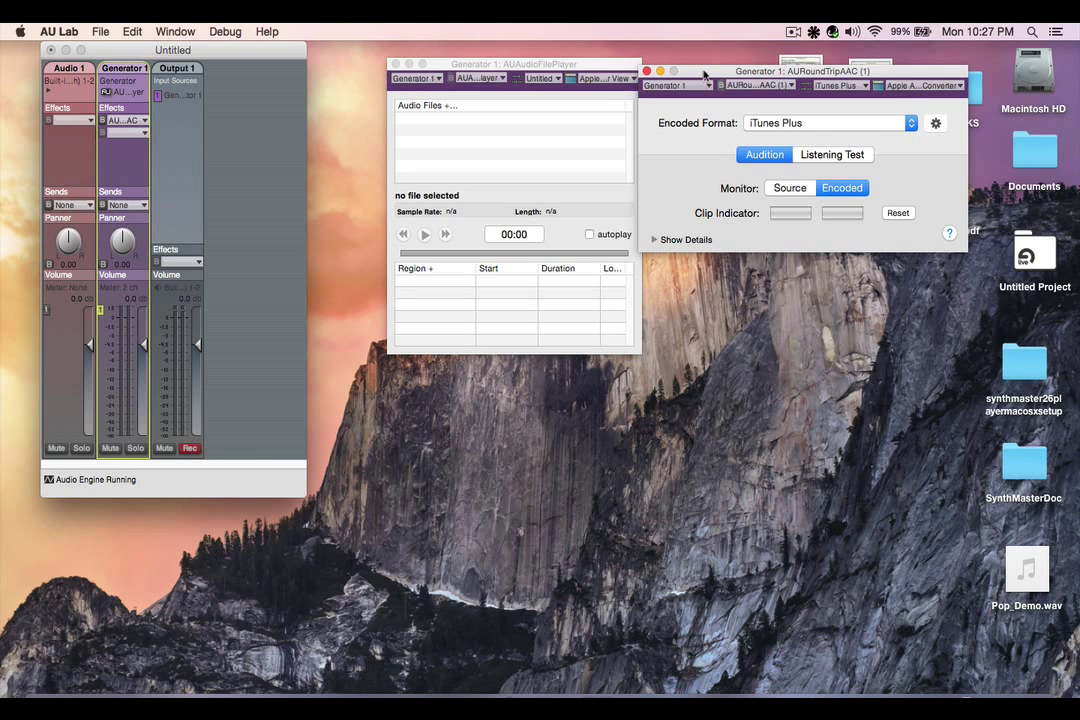
Set AURoundTripAAC's Audition monitor to Source and move the Karlo_MIXtape folder on the desktop
left_click_drag(704, 73, 442, 377)
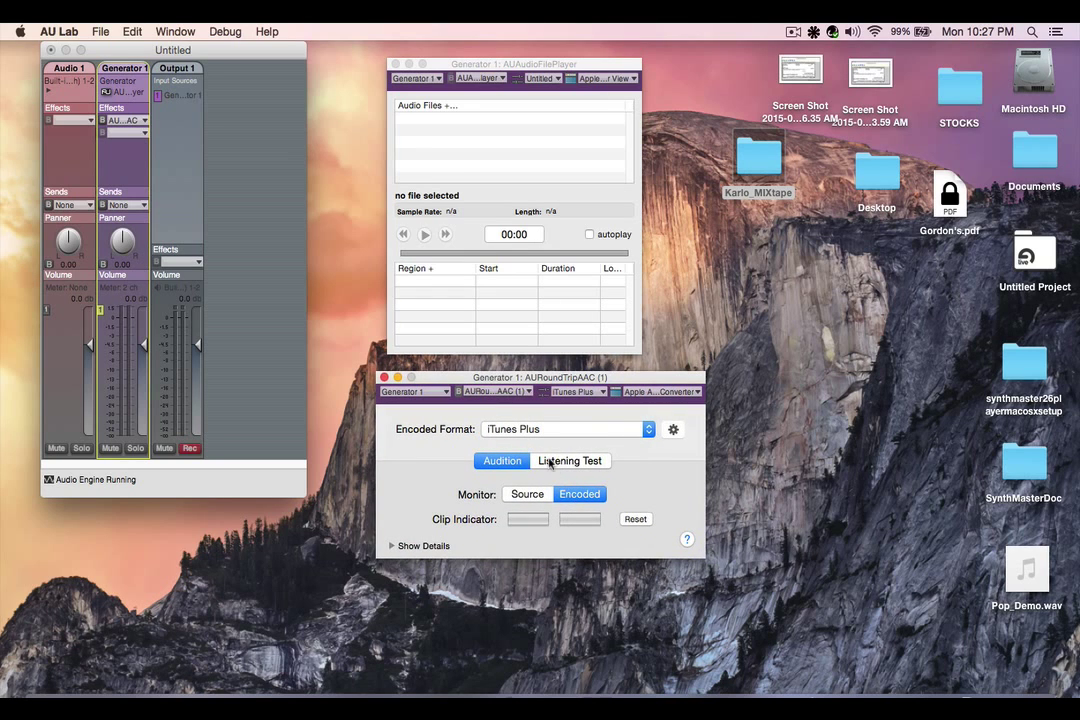
left_click(528, 496)
left_click(560, 497)
left_click(545, 495)
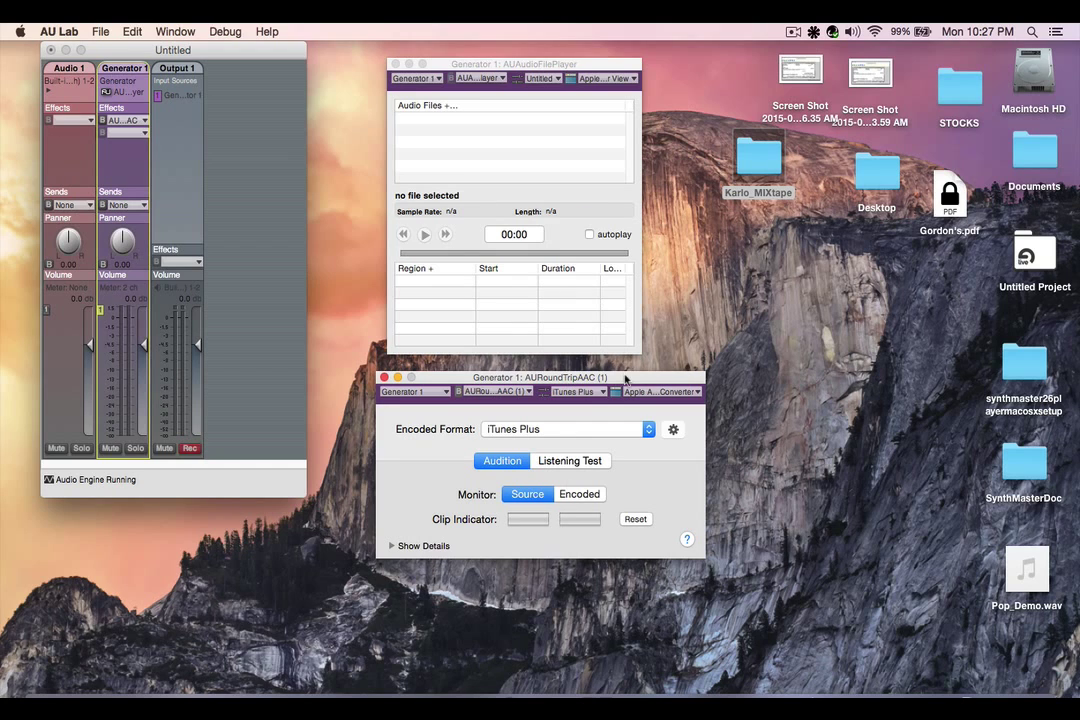
left_click_drag(667, 377, 641, 395)
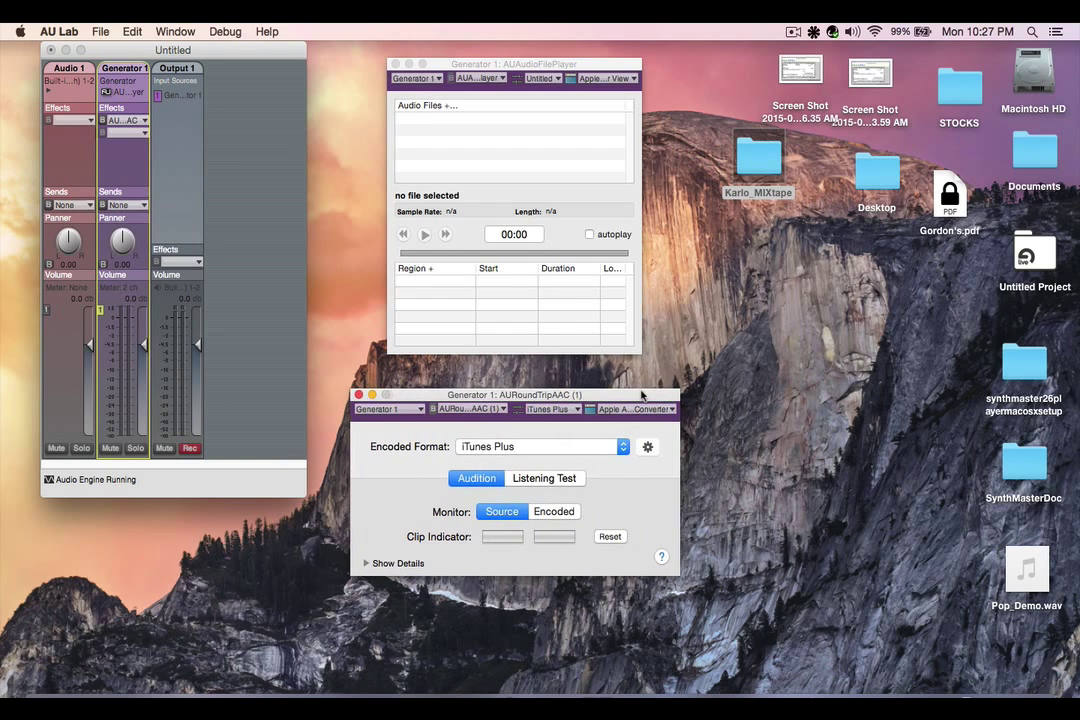
left_click_drag(753, 163, 781, 213)
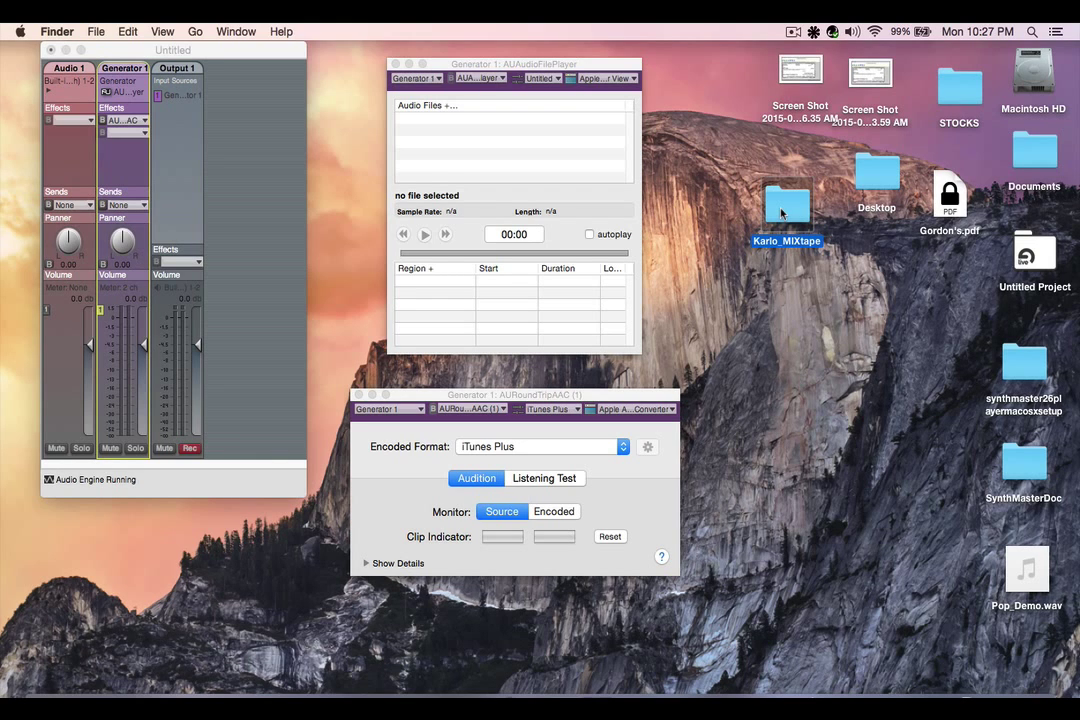
Open Karlo_MIXtape and check NocheYDia-MST.wav's sample rate and duration in Get Info
double_click(781, 213)
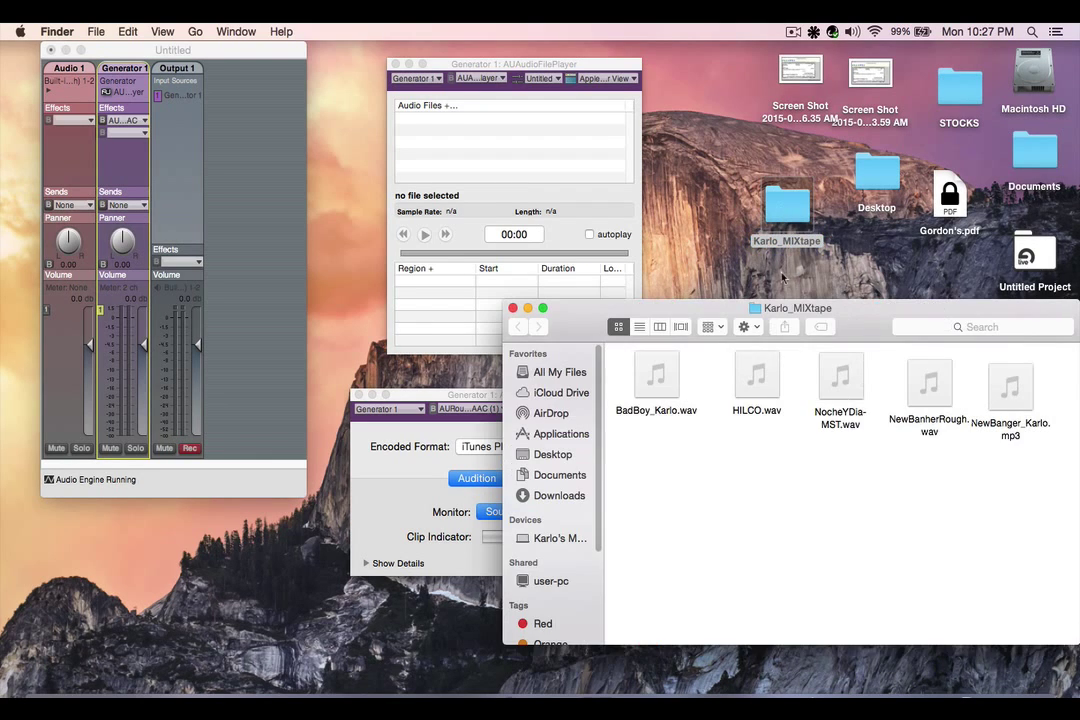
left_click_drag(571, 355, 667, 202)
left_click(905, 298)
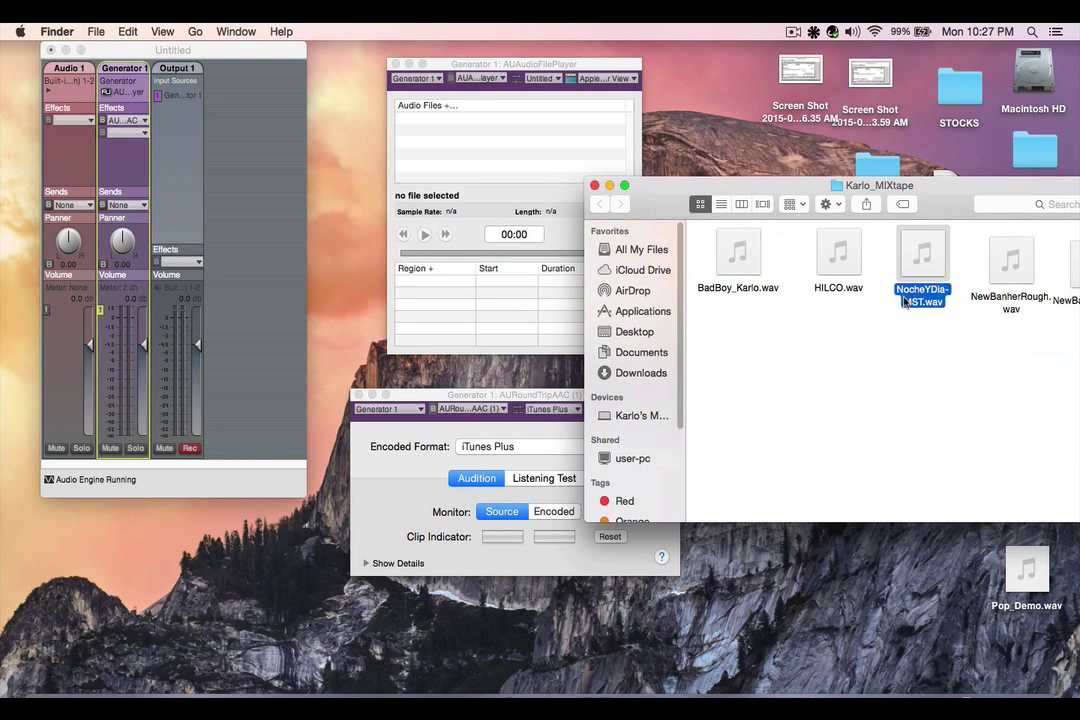
key("super+i")
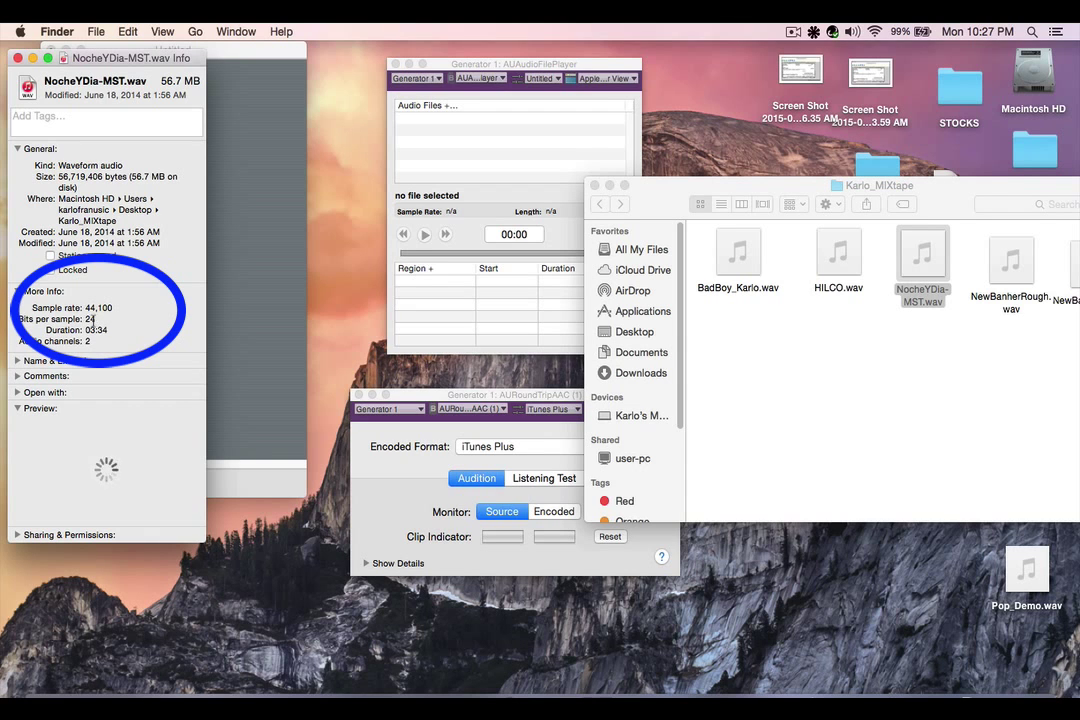
left_click(17, 58)
Drag NocheYDia-MST.wav into the file player's Audio Files list and close the folder
left_click_drag(659, 188, 731, 223)
left_click_drag(993, 288, 447, 130)
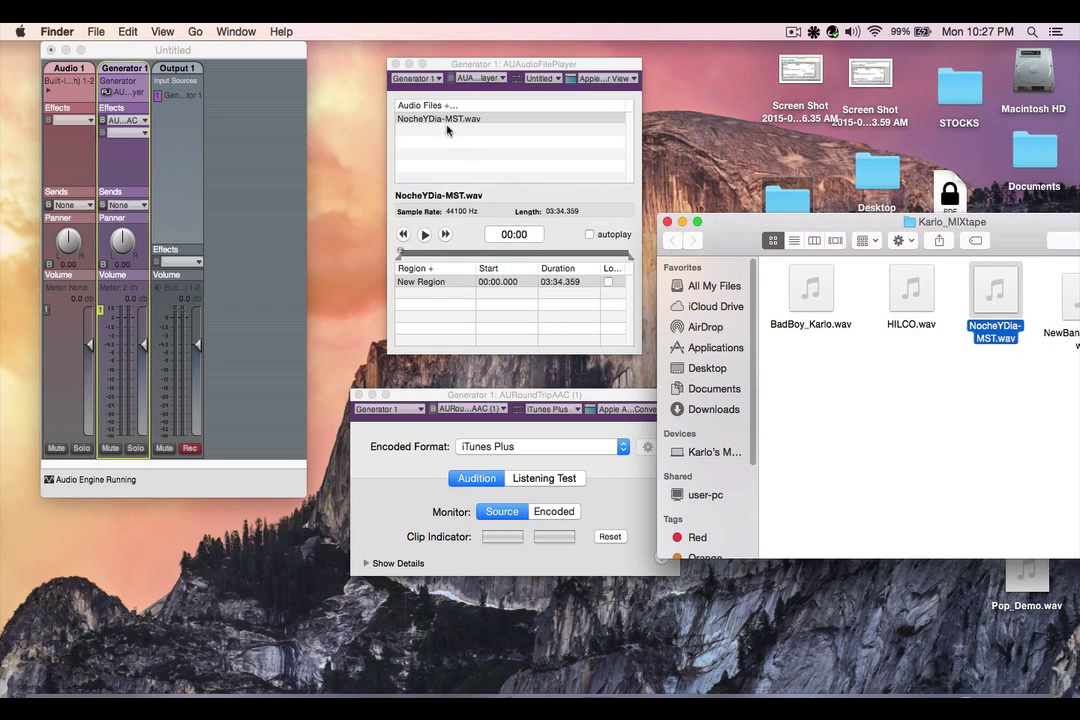
left_click(667, 222)
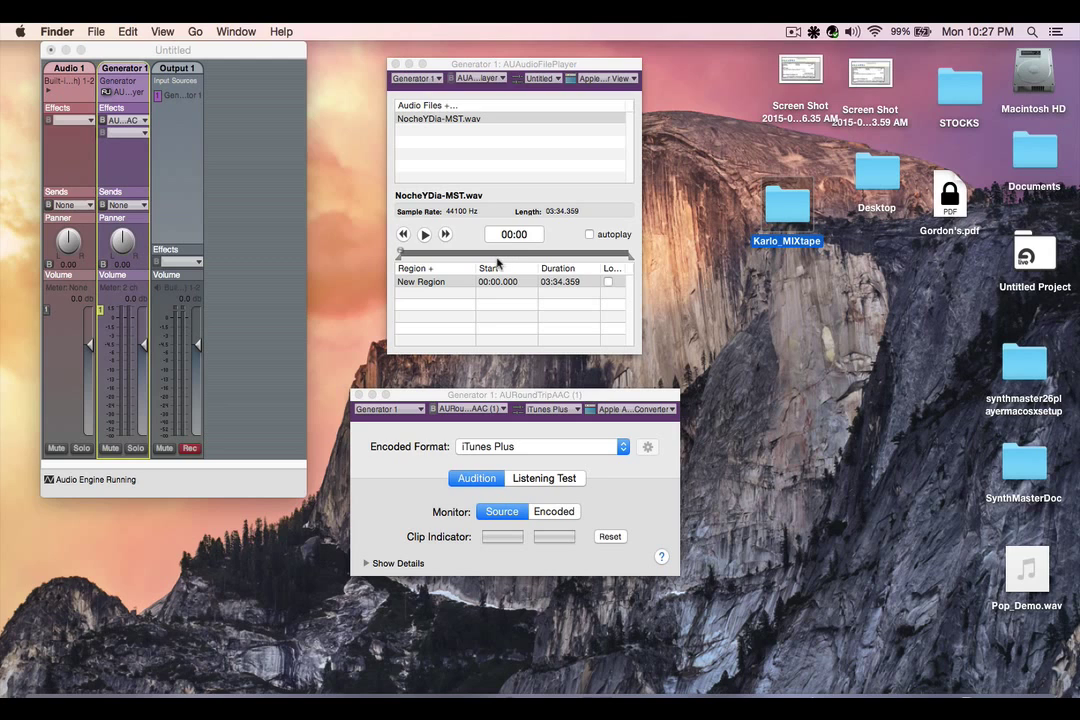
Trim the NocheYDia-MST.wav region to 02:36.538 starting at 00:30.320
left_click(400, 256)
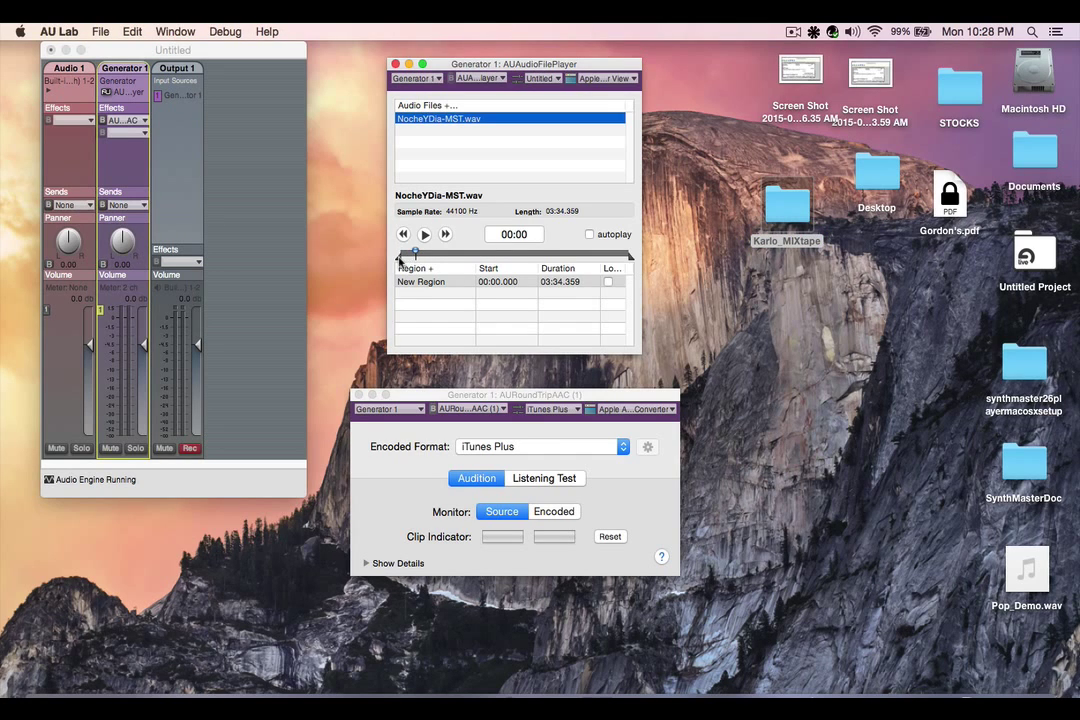
left_click_drag(401, 256, 431, 256)
left_click_drag(627, 255, 601, 255)
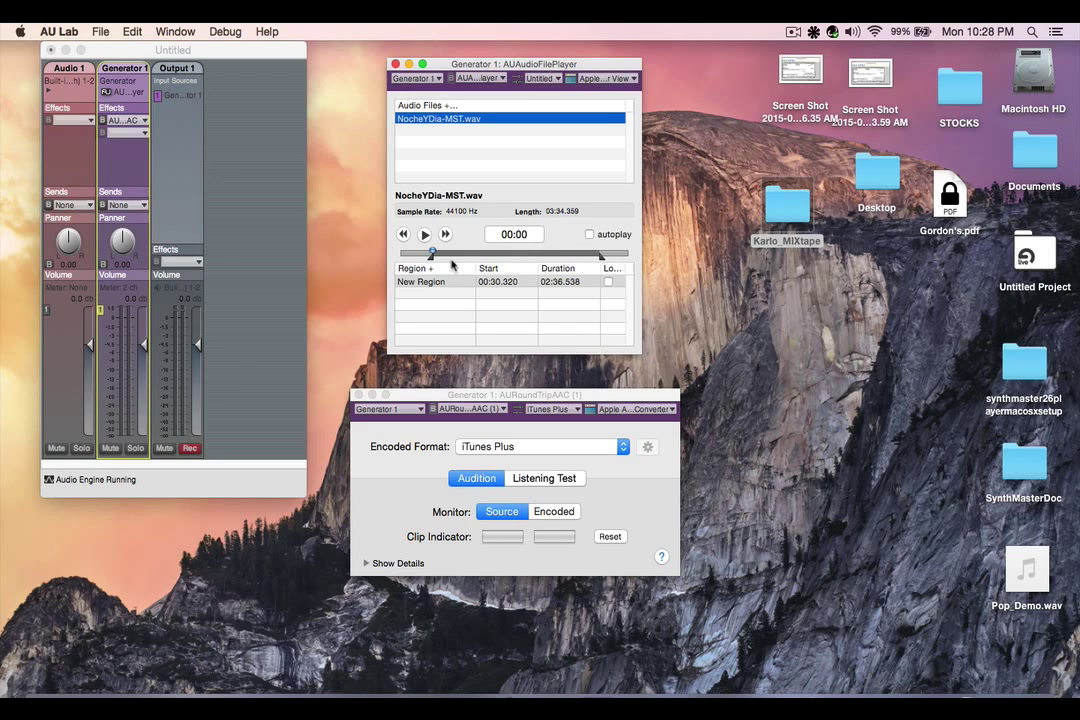
mouse_move(432, 253)
left_mouse_down()
mouse_move(523, 254)
mouse_move(497, 254)
left_mouse_up()
Play the region, jump ahead to about 01:25, and pause at 01:26
left_click(424, 236)
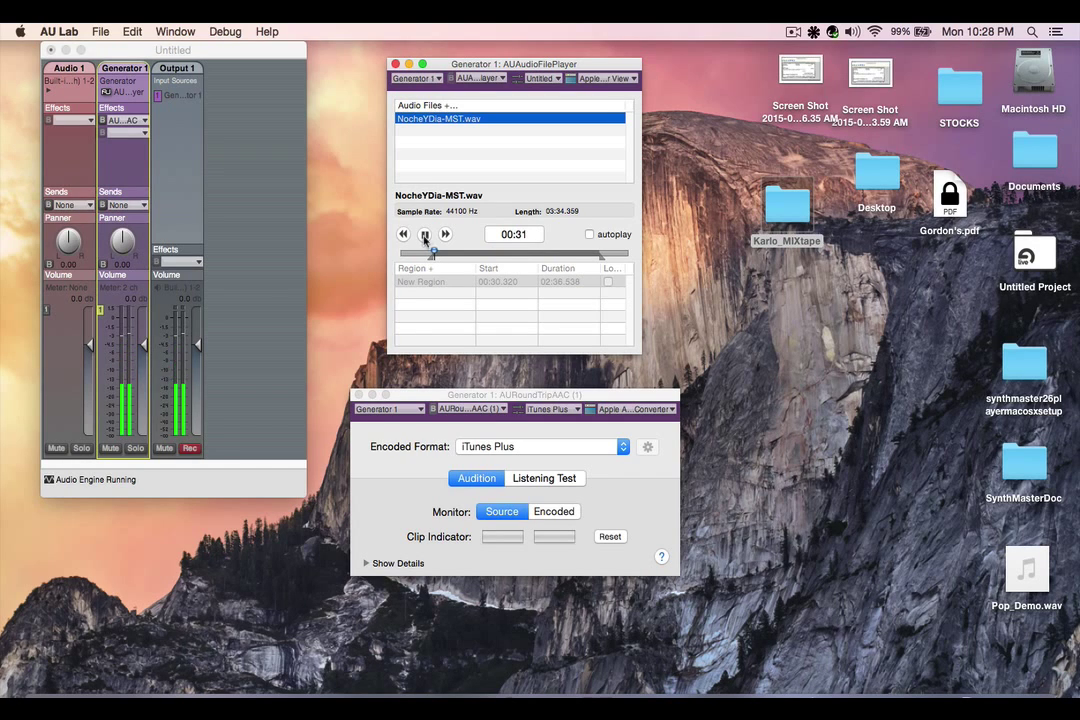
left_click(490, 254)
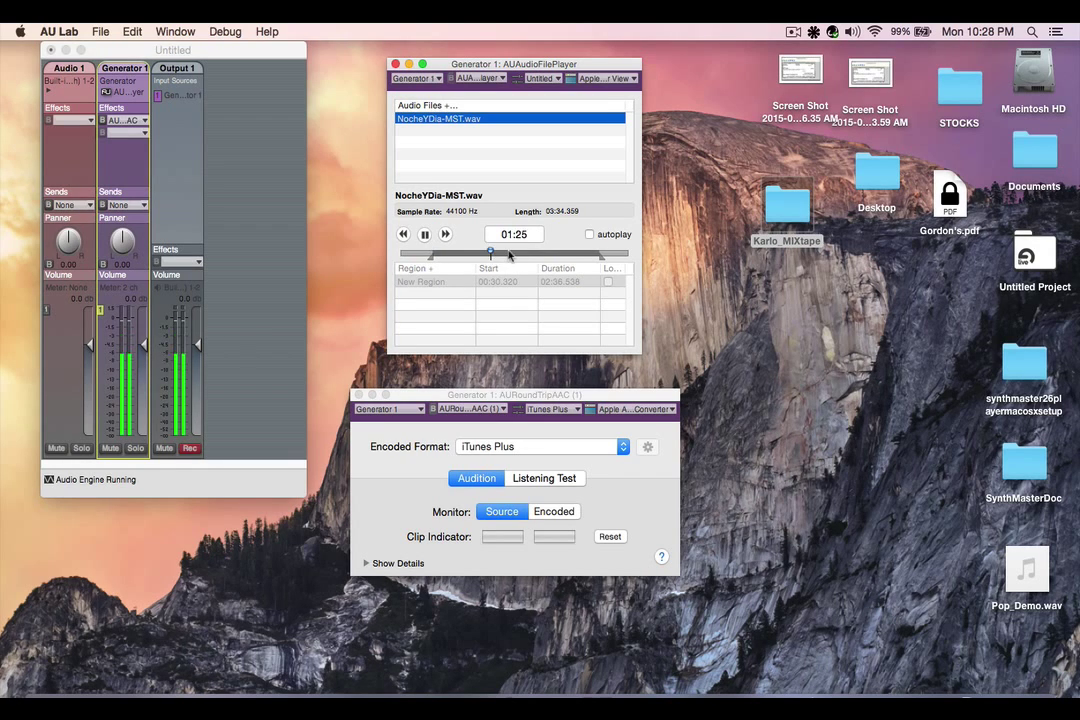
left_click(425, 236)
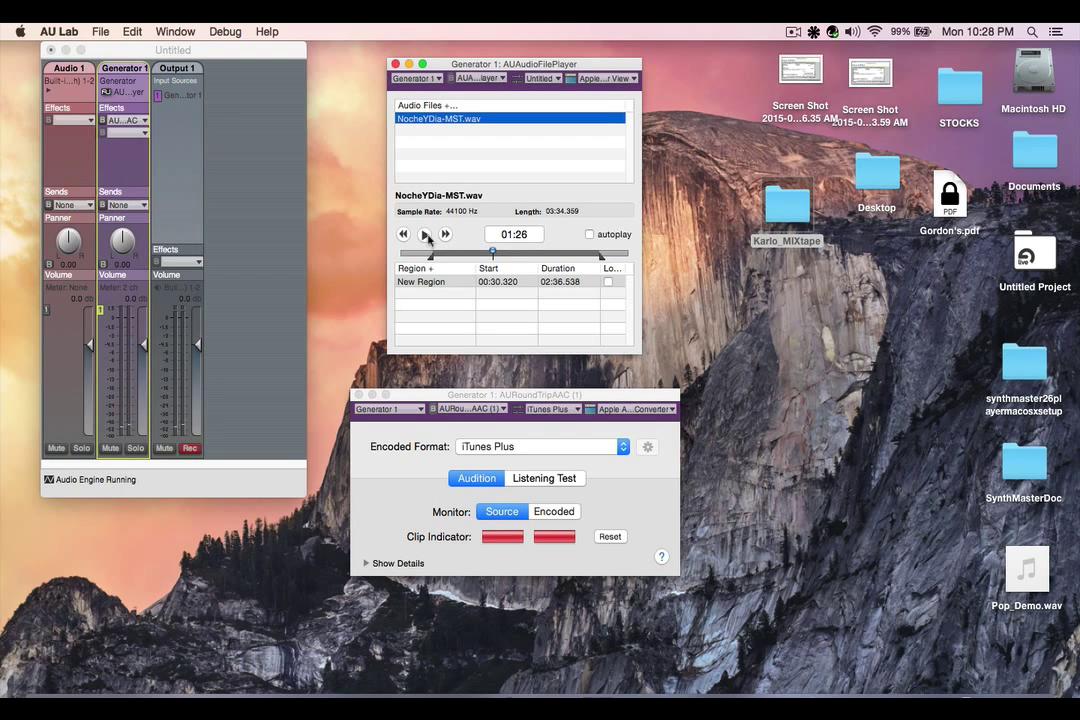
left_click_drag(489, 396, 790, 87)
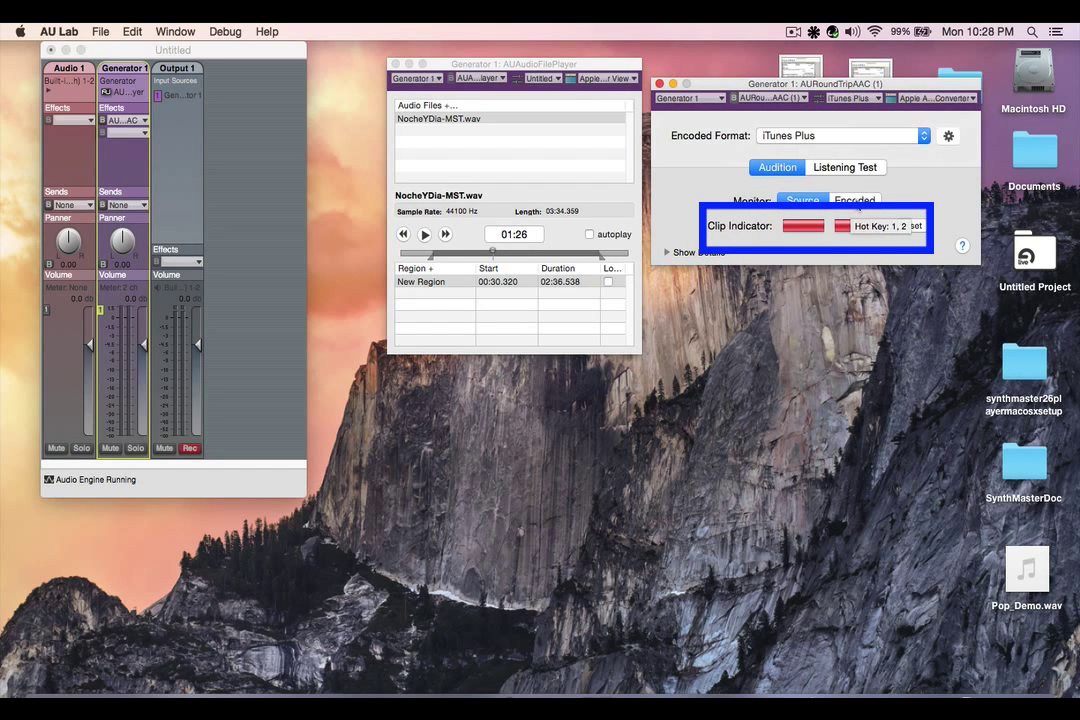
Show AURoundTripAAC's peak and clip details, comparing Encoded and Source and ending on Source
left_click(860, 201)
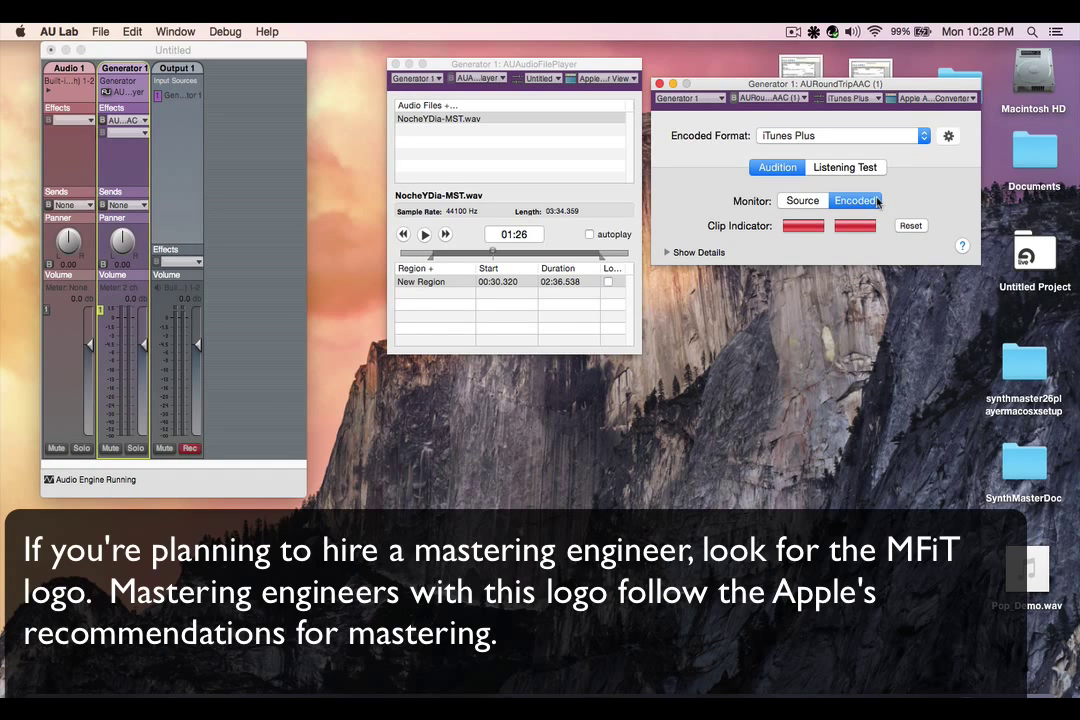
left_click(668, 253)
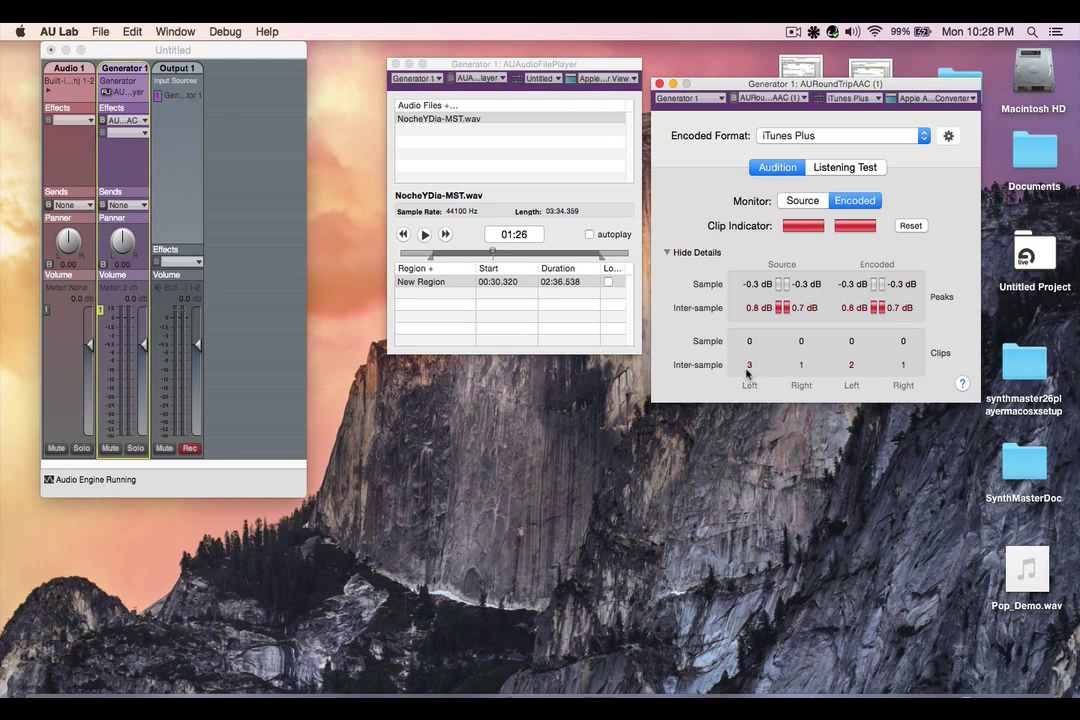
left_click_drag(725, 86, 731, 80)
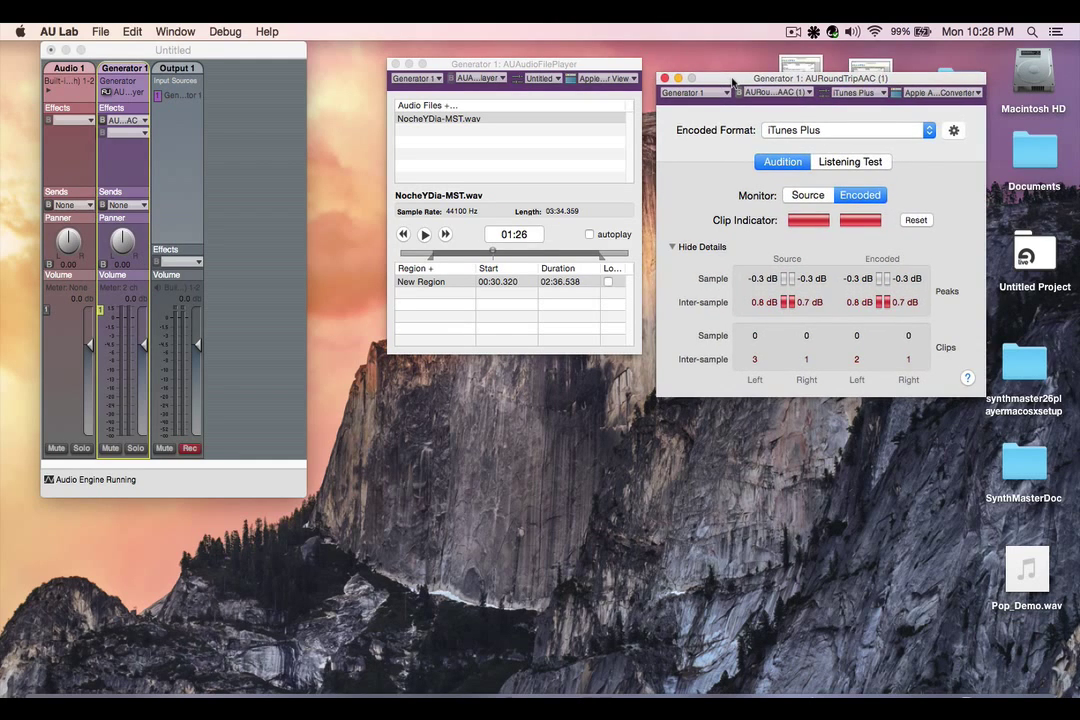
left_click(810, 195)
left_click(857, 199)
left_click(806, 195)
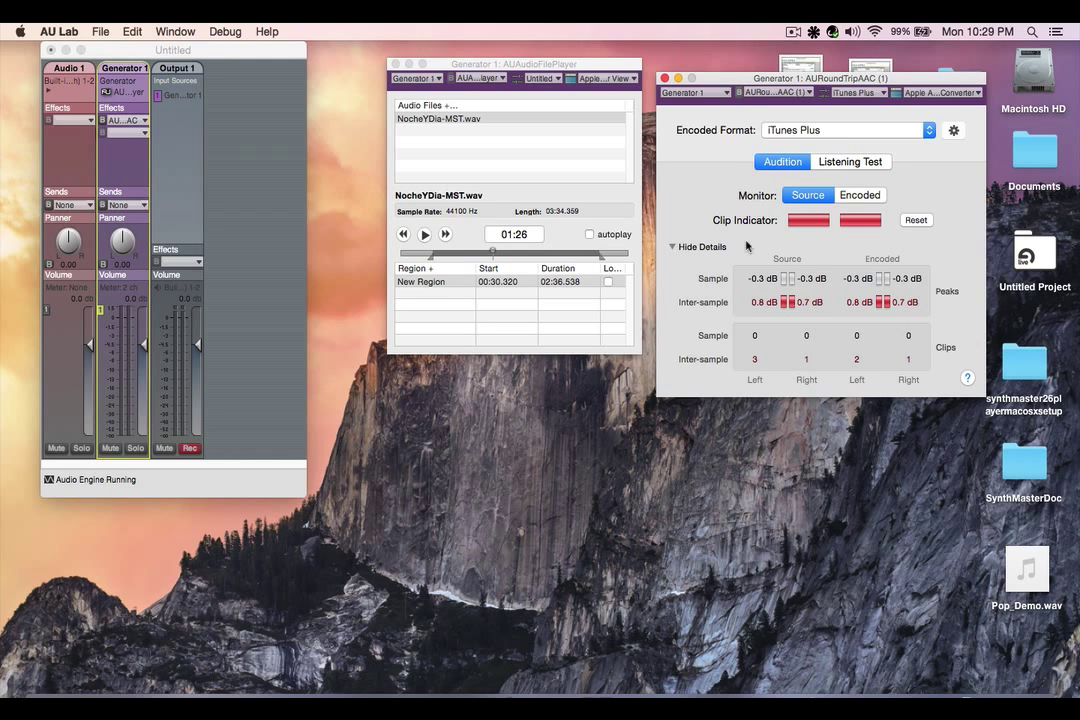
left_click_drag(713, 80, 445, 368)
Switch AURoundTripAAC to the Listening Test tab at Test Cycle 1
left_click_drag(432, 63, 427, 46)
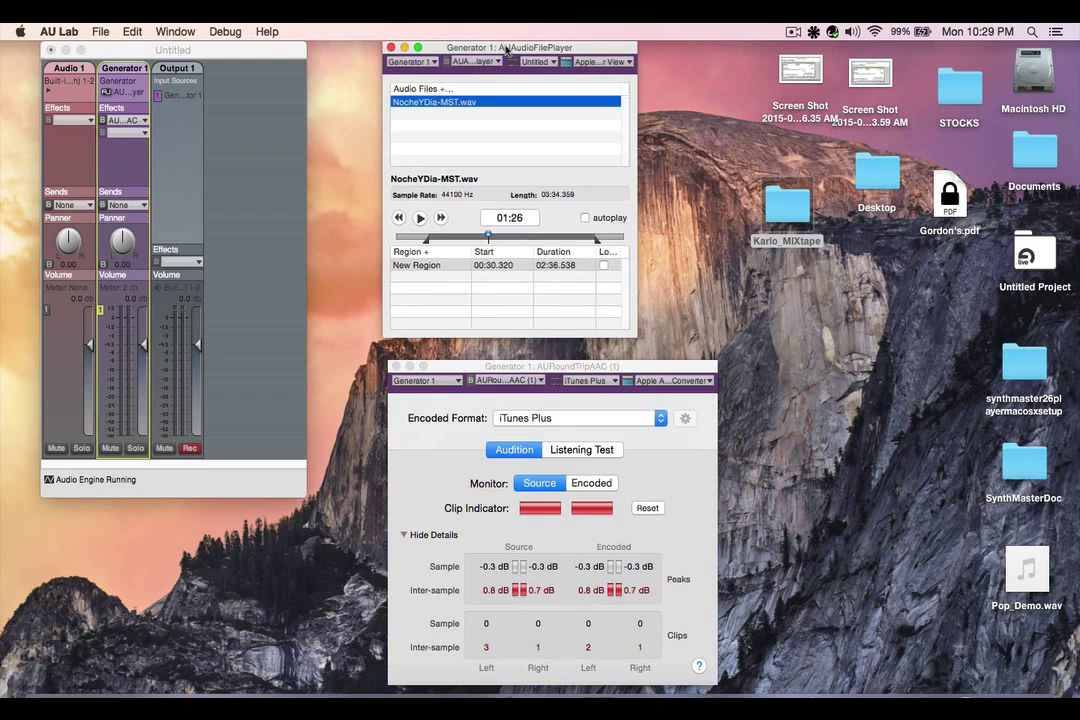
left_click_drag(482, 366, 477, 339)
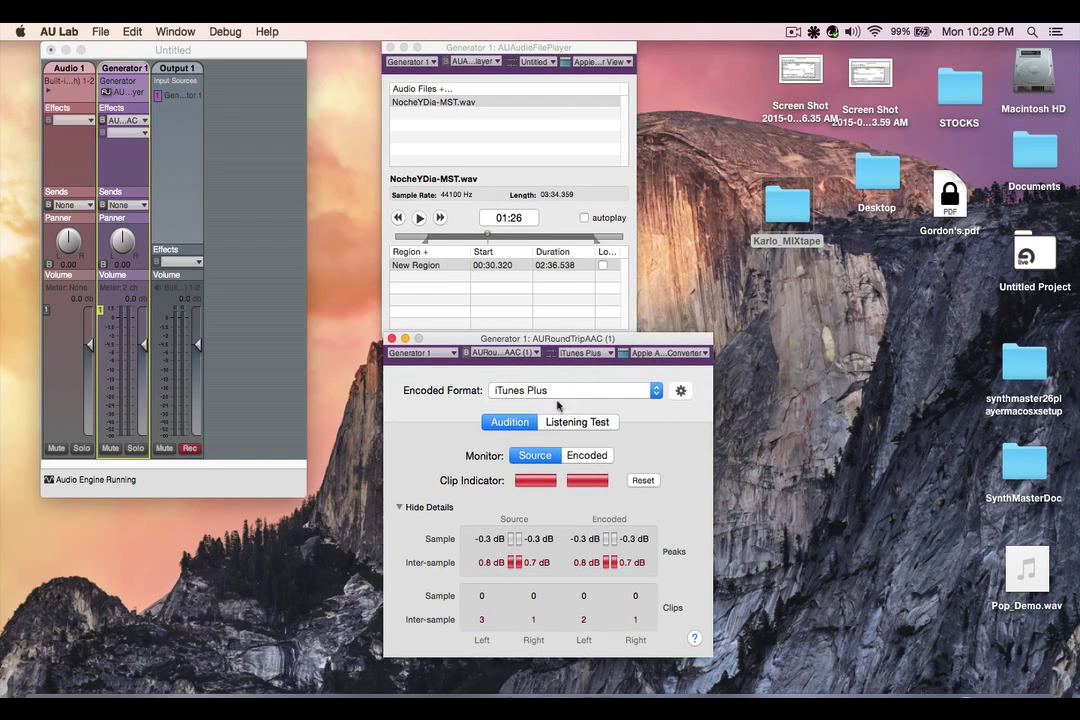
left_click(580, 422)
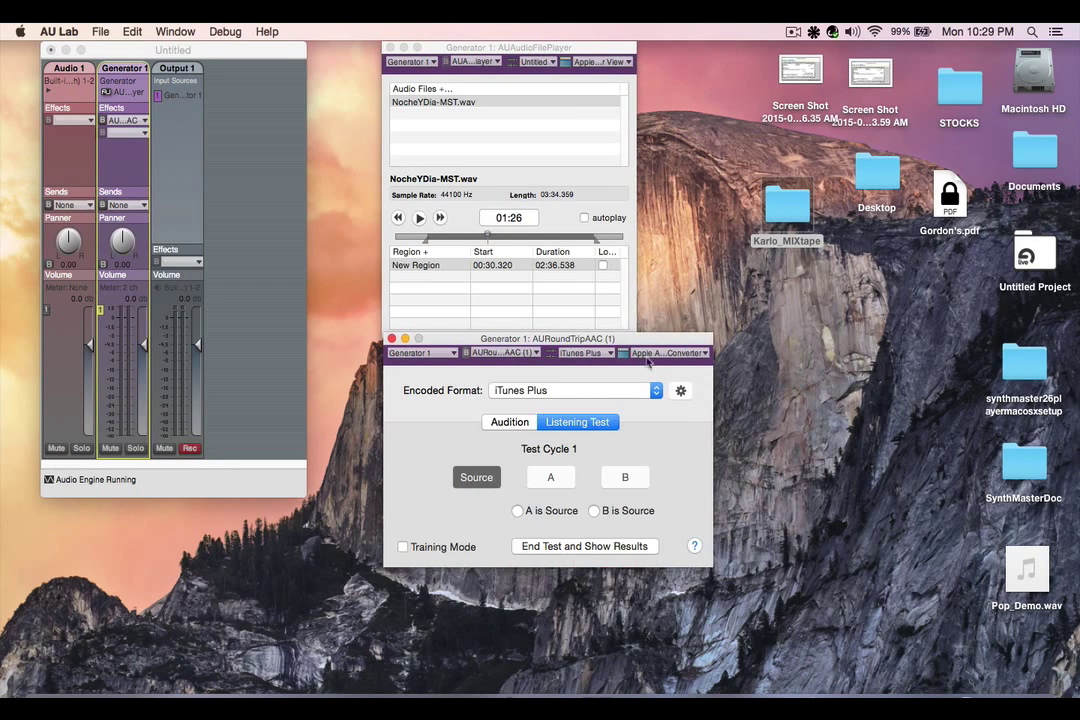
left_click_drag(649, 342, 904, 125)
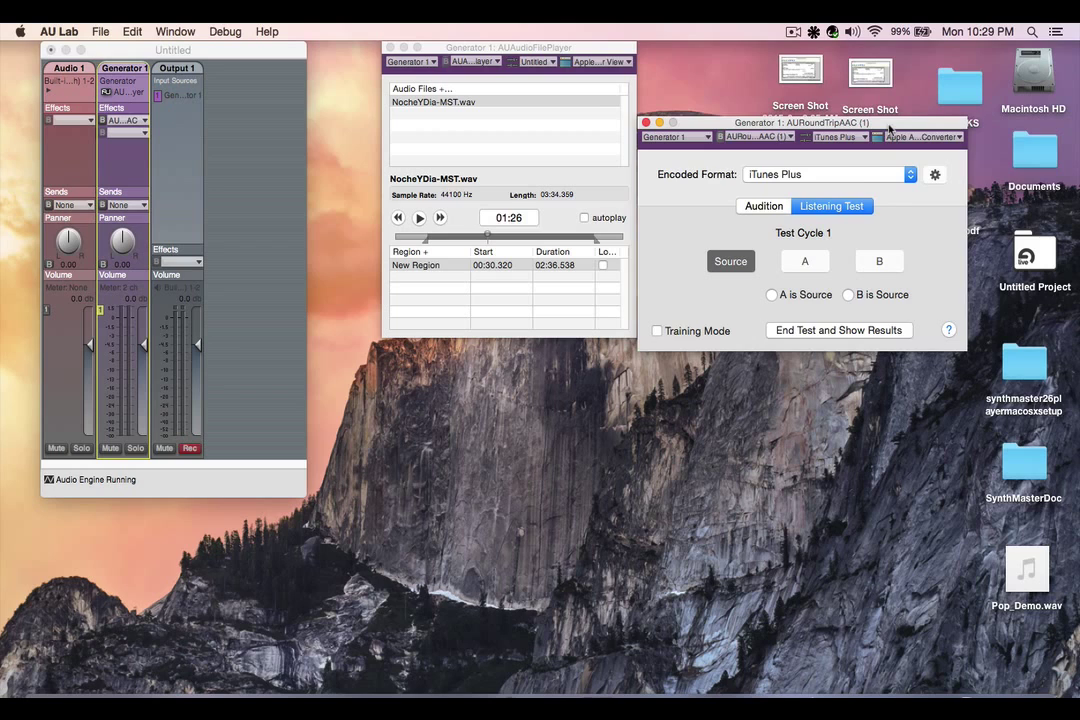
left_click_drag(885, 124, 900, 95)
Compare Source, A and B, settle on A, and resume file playback
left_click(820, 232)
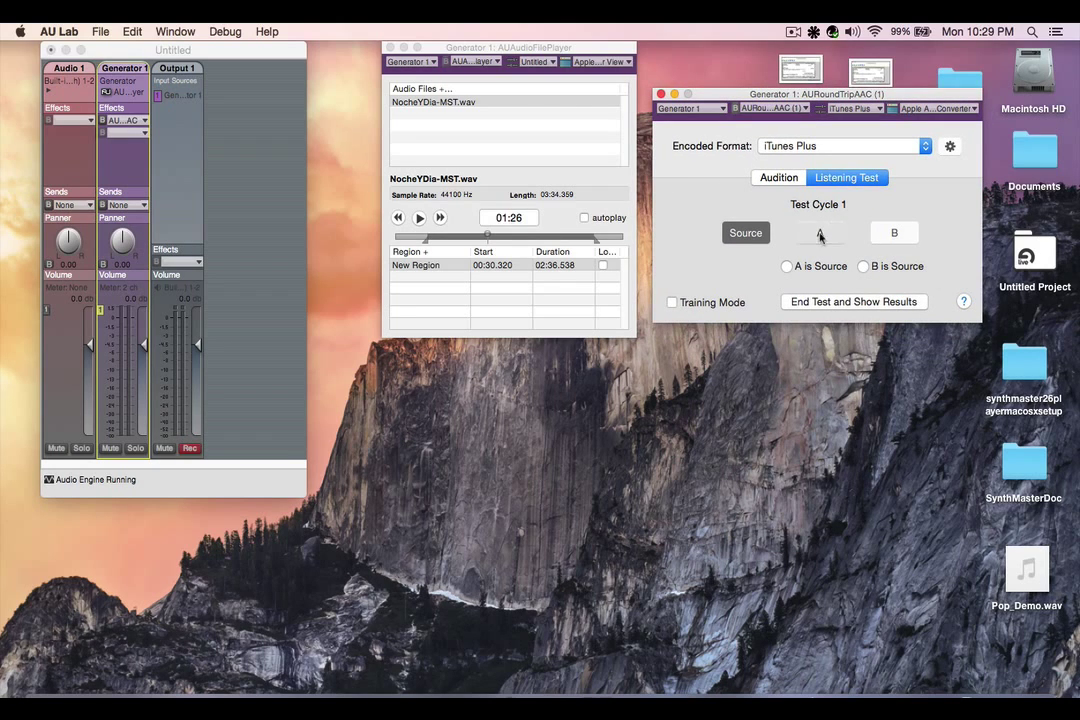
left_click(745, 233)
left_click(893, 233)
left_click(818, 233)
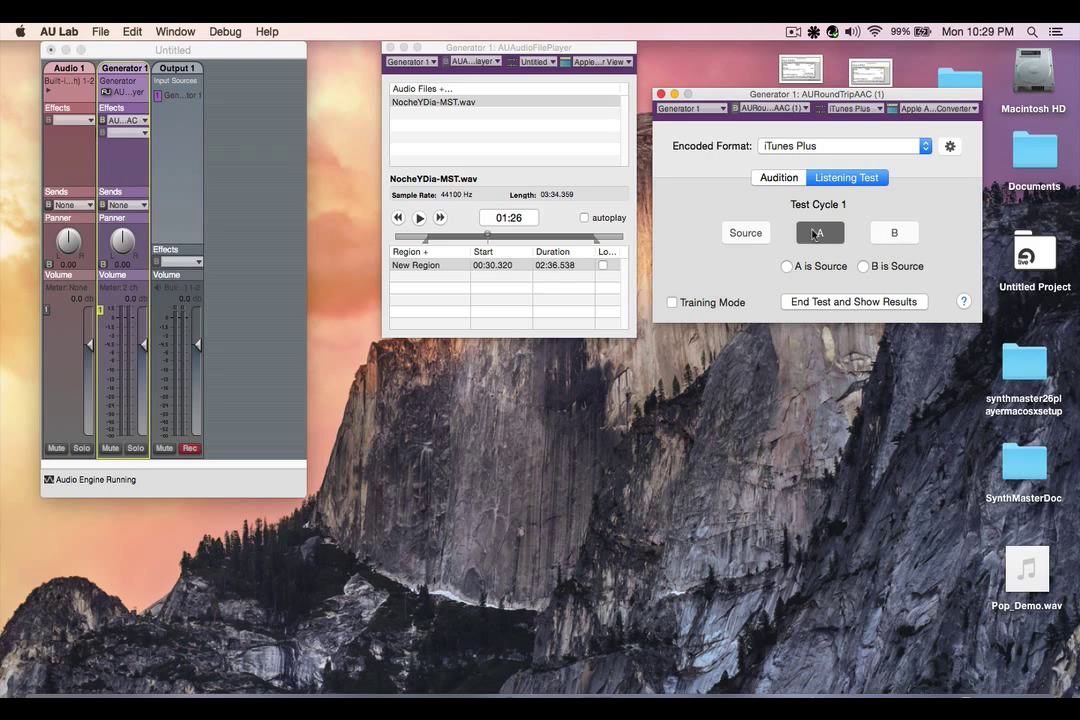
left_click_drag(749, 88, 743, 69)
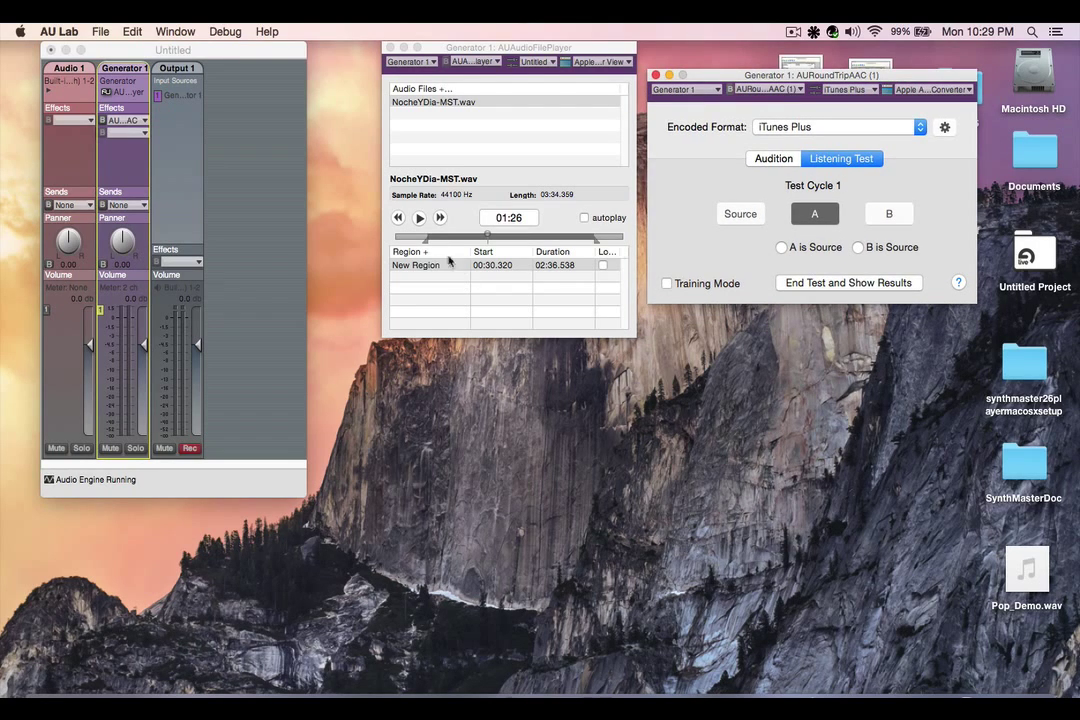
left_click(482, 228)
left_click(419, 218)
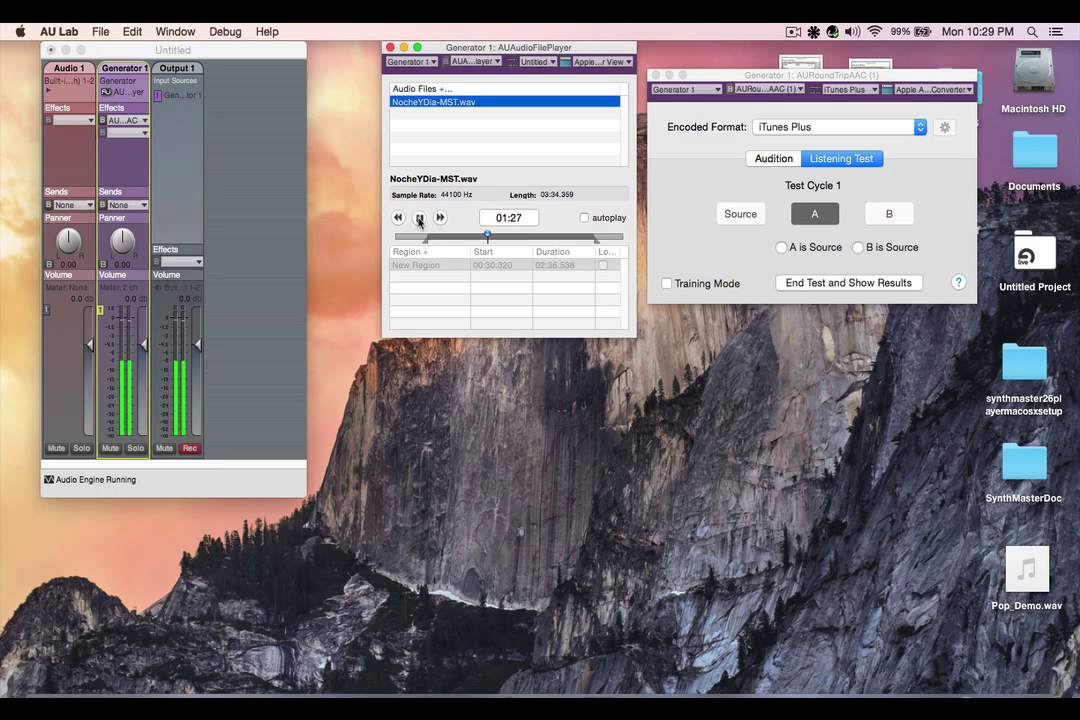
Enable Training Mode, compare B and A twice, and pause playback at 01:37
left_click(667, 285)
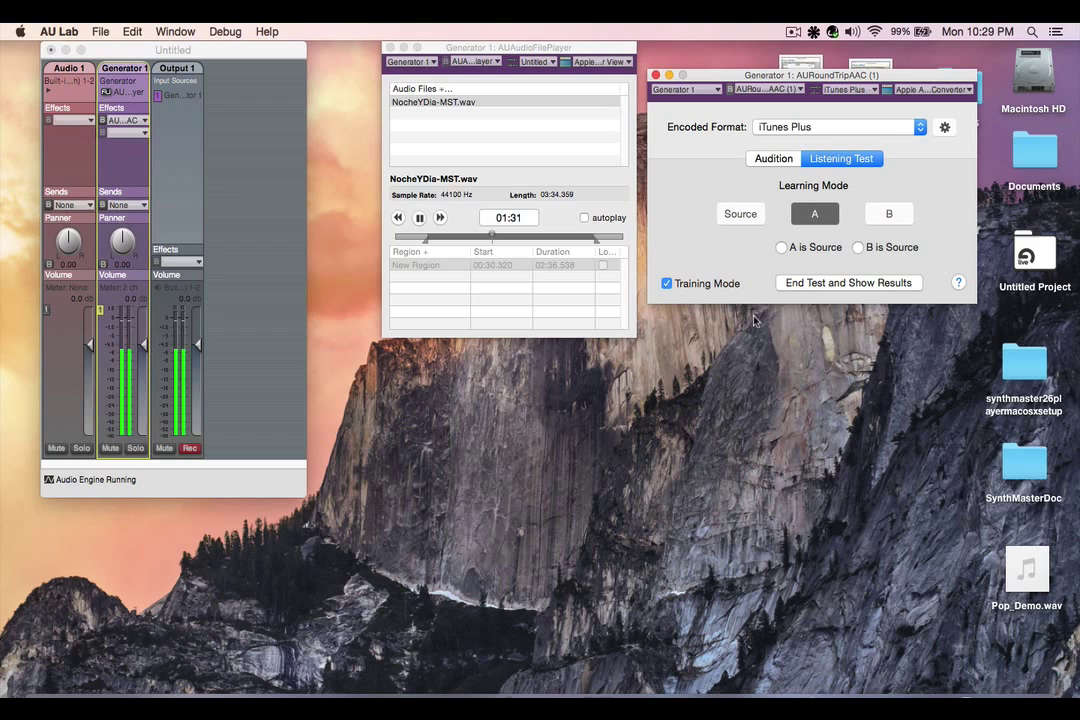
left_click(891, 215)
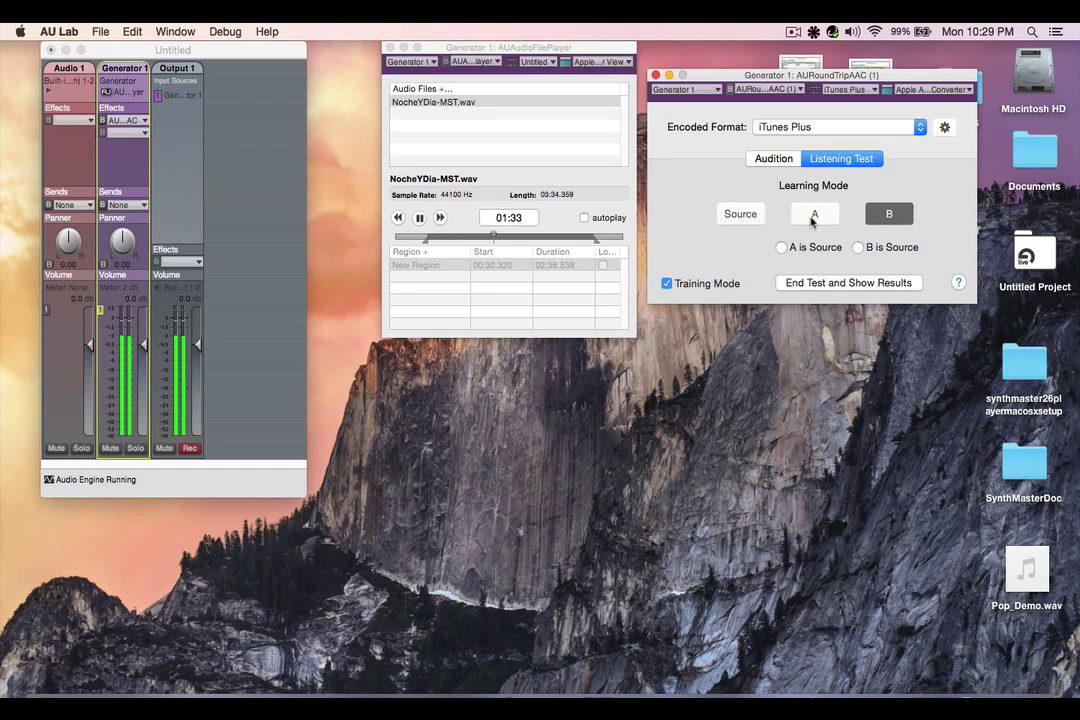
left_click(812, 213)
left_click(901, 215)
left_click(818, 215)
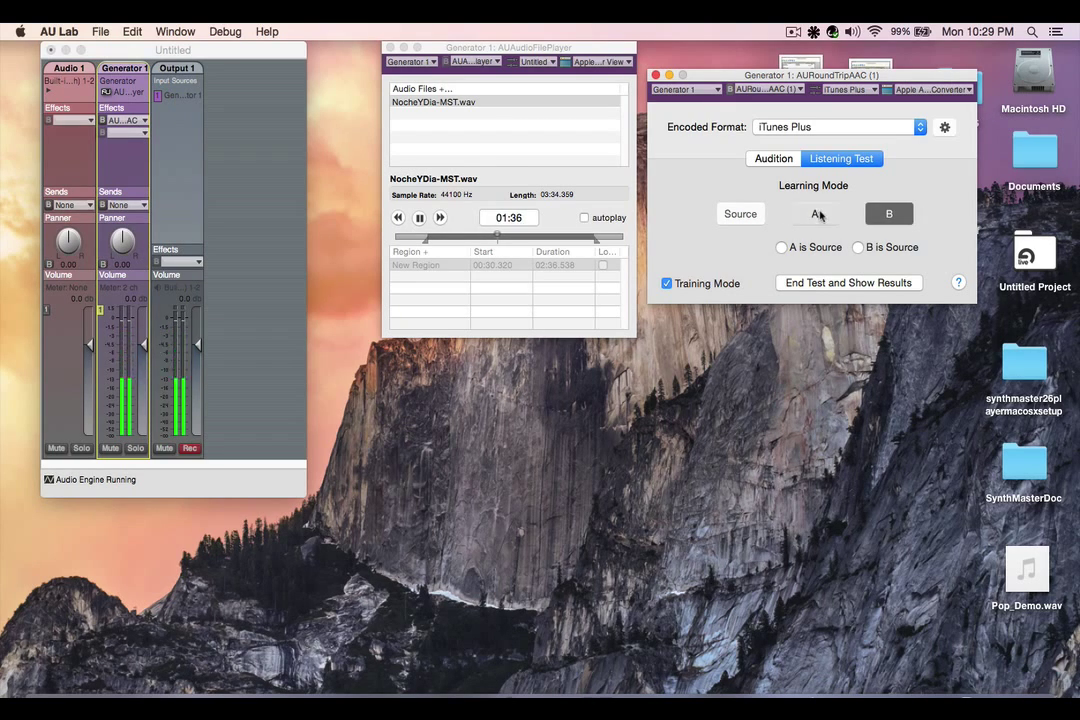
left_click(418, 218)
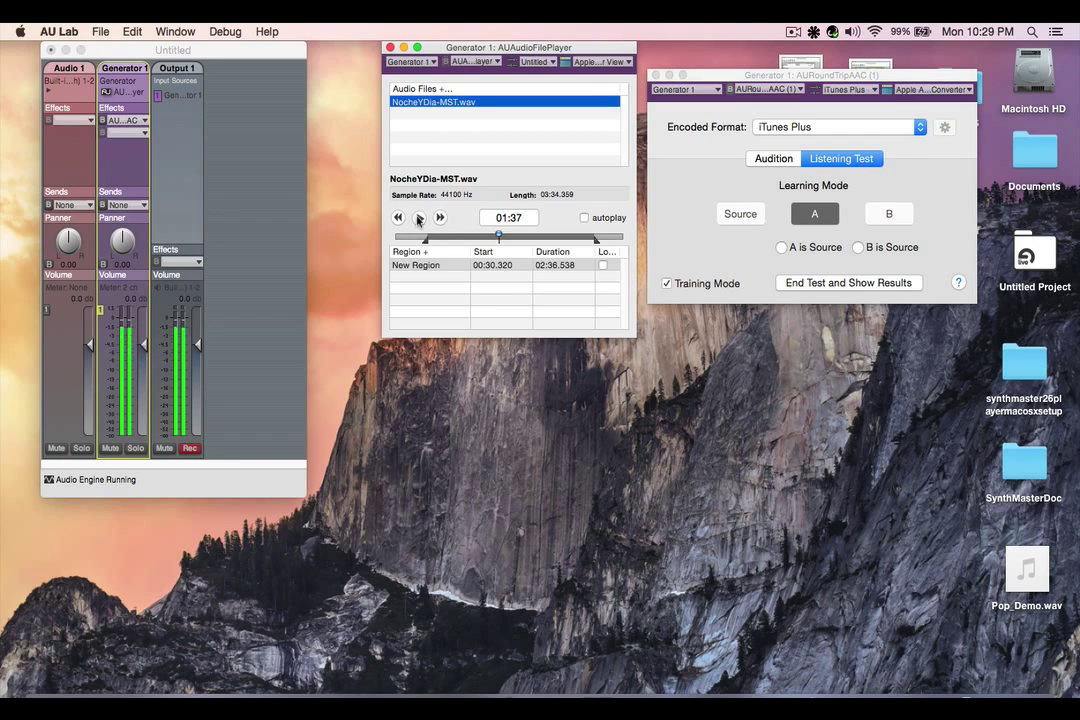
Guess 'A is Source' (incorrect), then compare B and A again
left_click(781, 247)
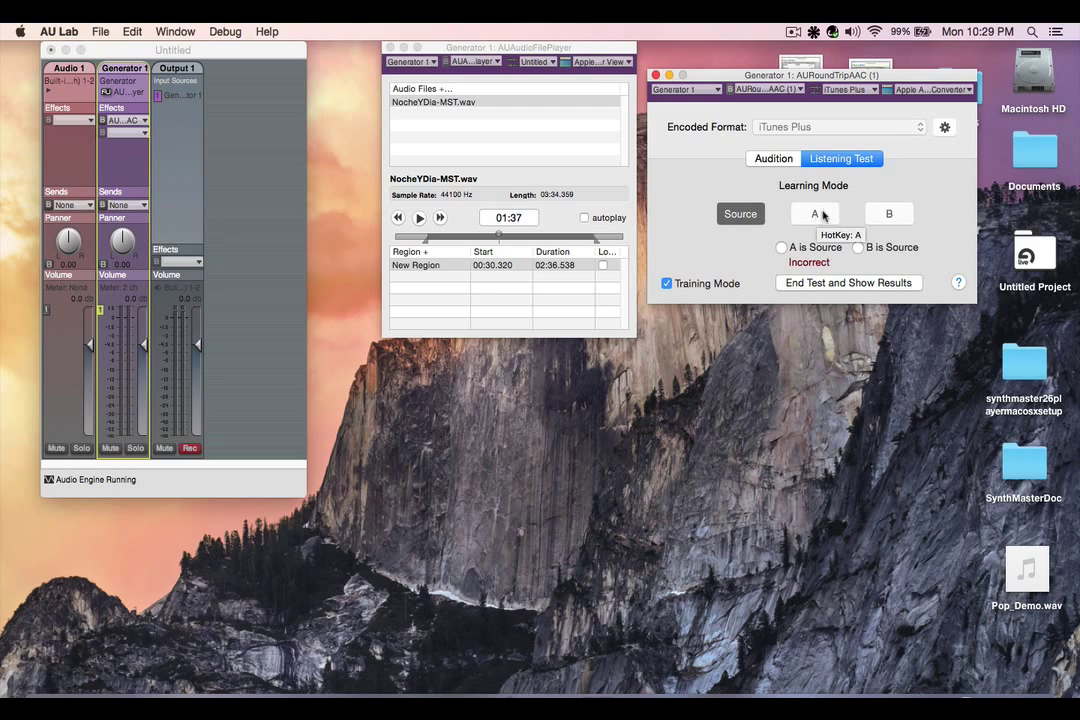
left_click(900, 213)
left_click(830, 215)
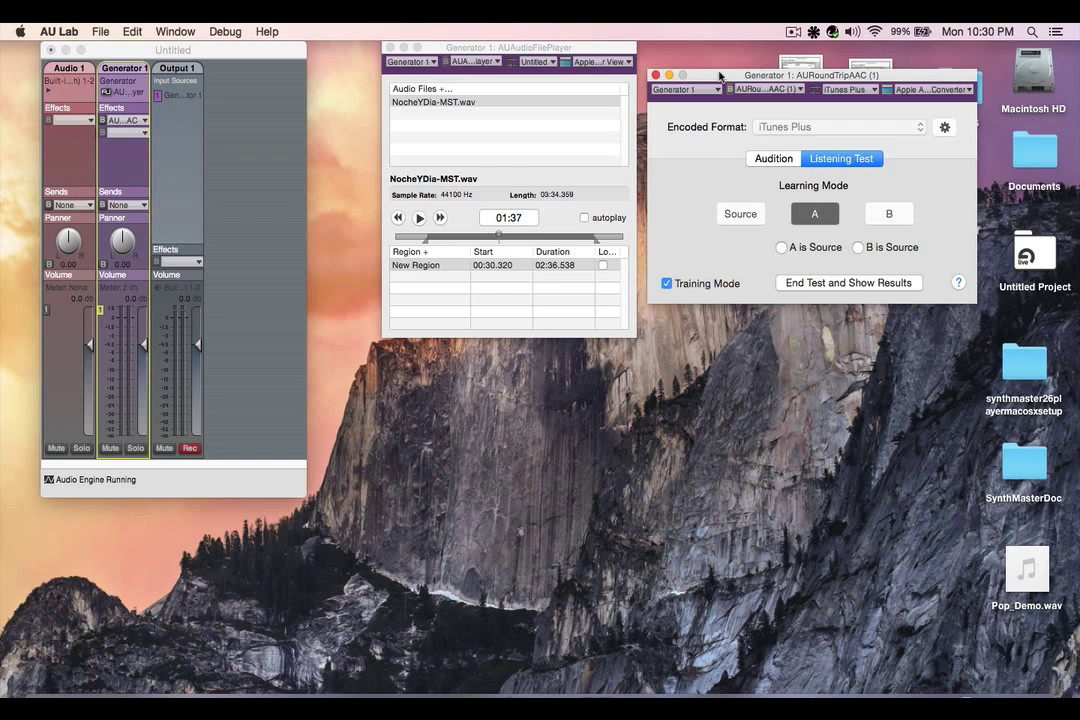
left_click_drag(721, 76, 430, 358)
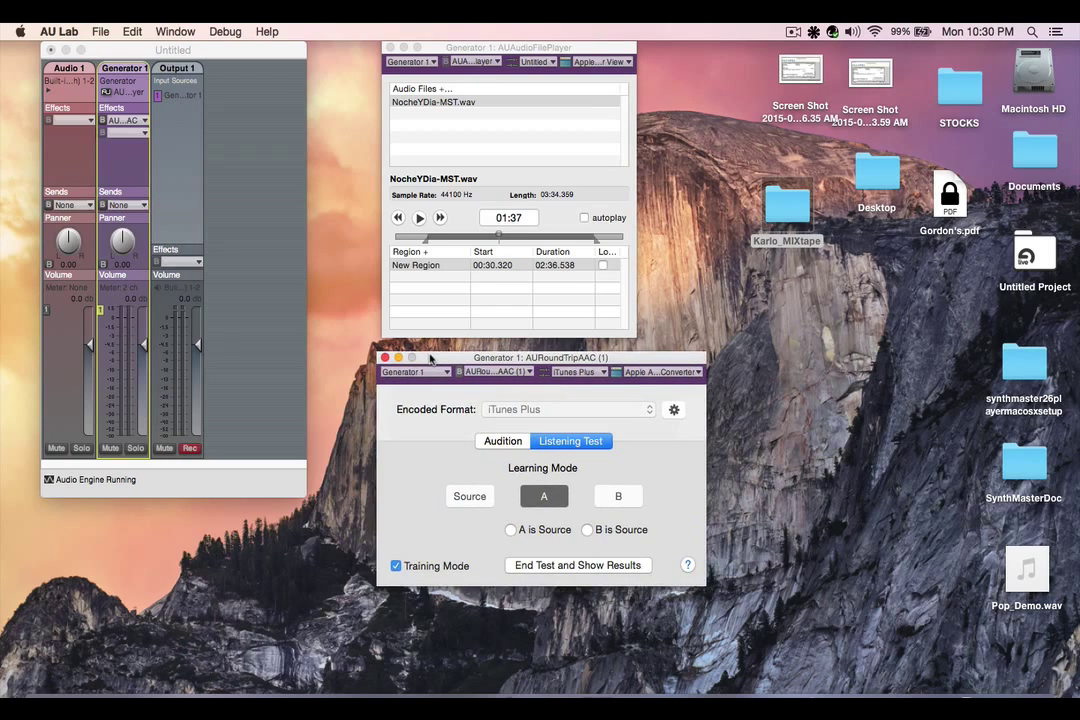